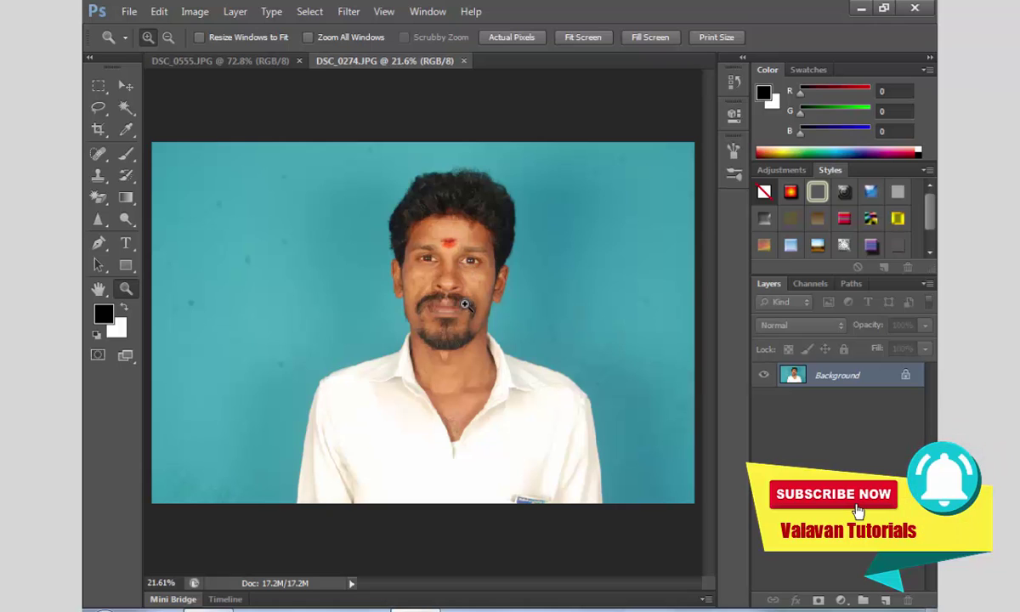
# Zoom into the man's photo, then bring DSC_0555.JPG forward and fit it on screen
pyautogui.moveTo(254, 154); pyautogui.dragTo(659, 510)
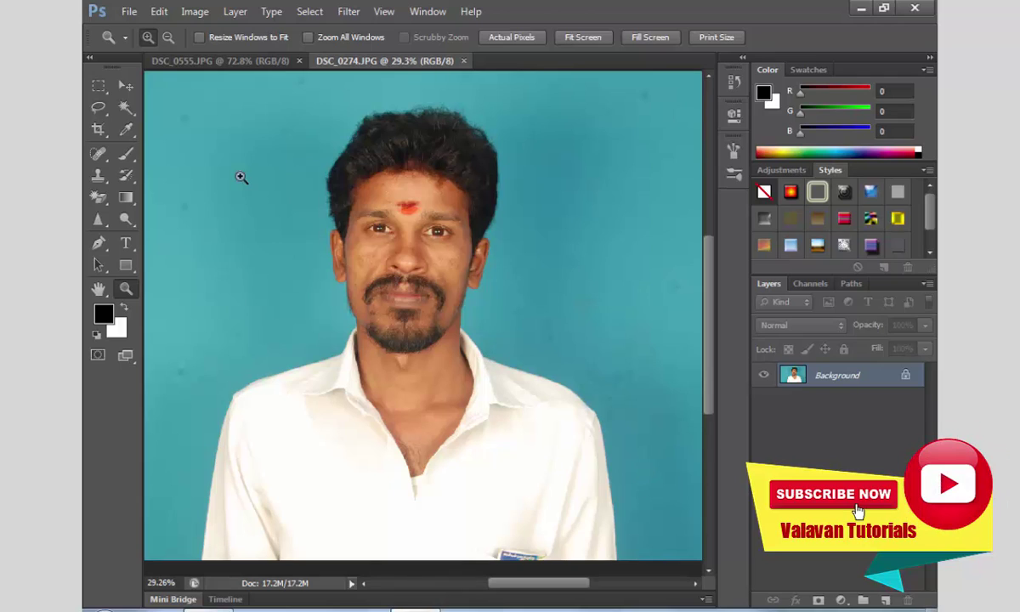
pyautogui.click(247, 61)
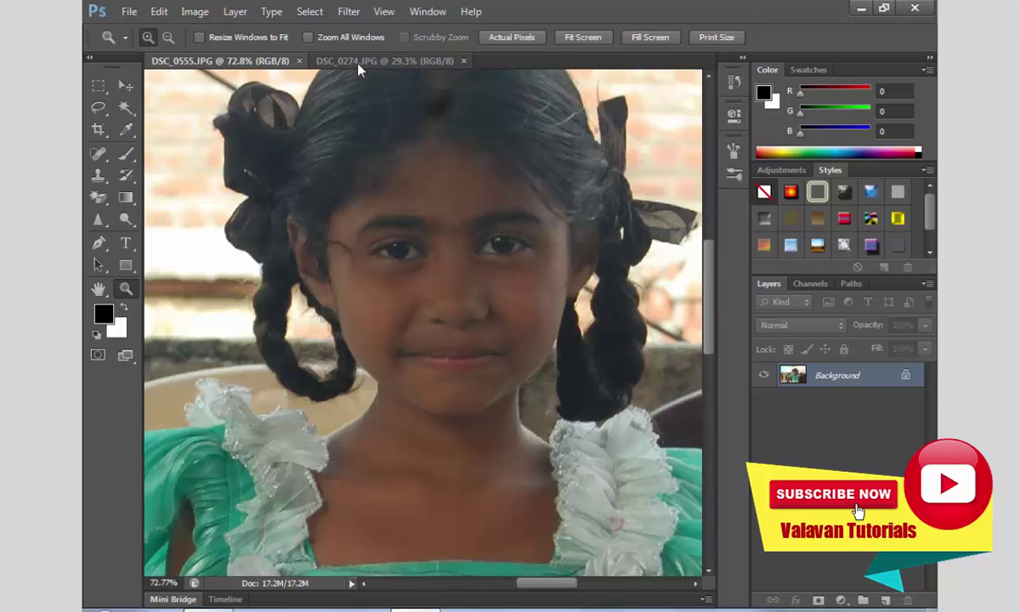
pyautogui.click(339, 59)
pyautogui.click(264, 60)
pyautogui.rightClick(366, 134)
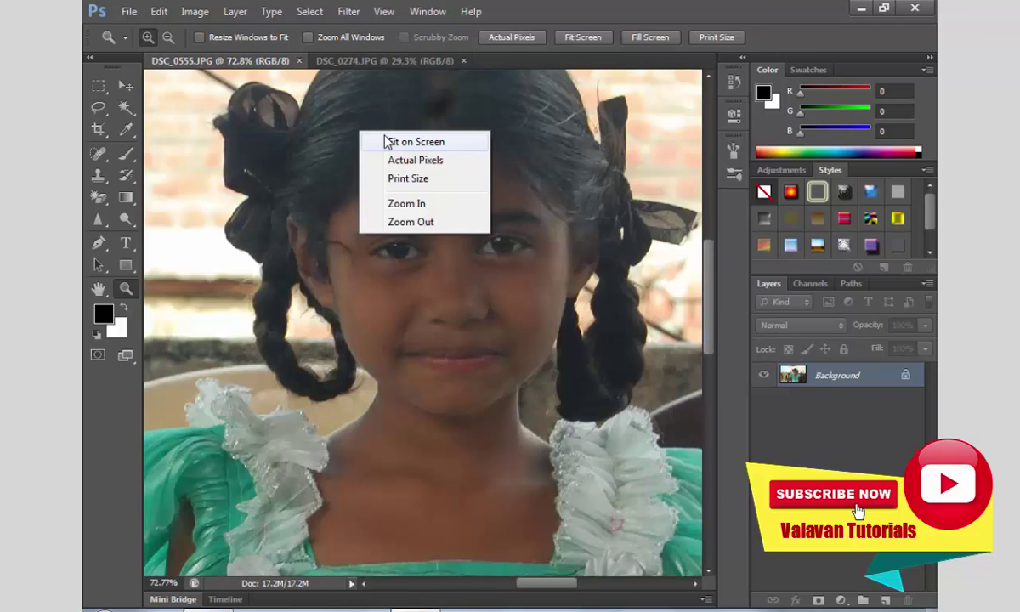
pyautogui.click(391, 141)
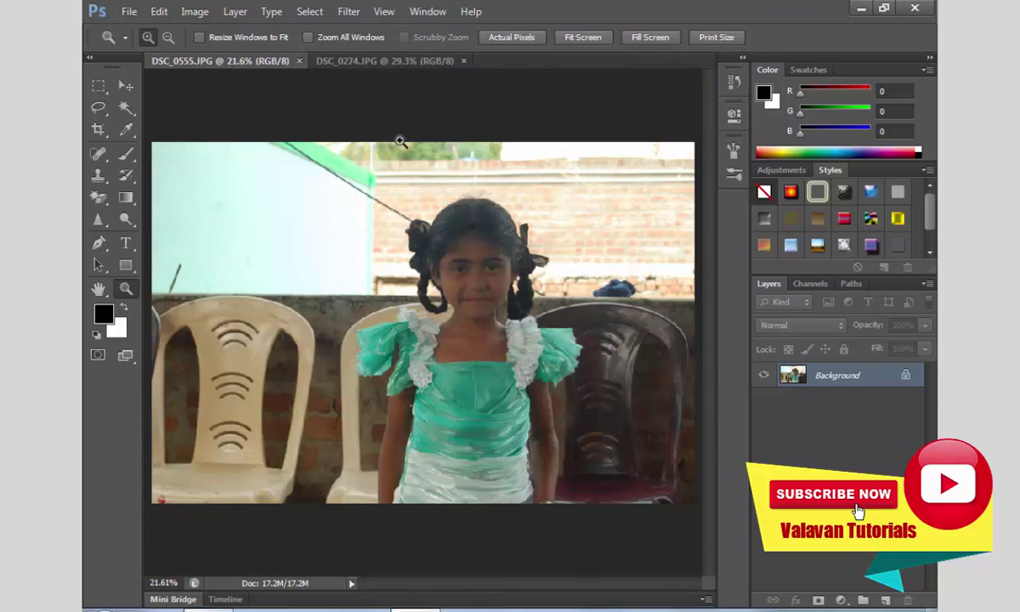
# Zoom in on the girl's head, then closer on her face
pyautogui.click(129, 12)
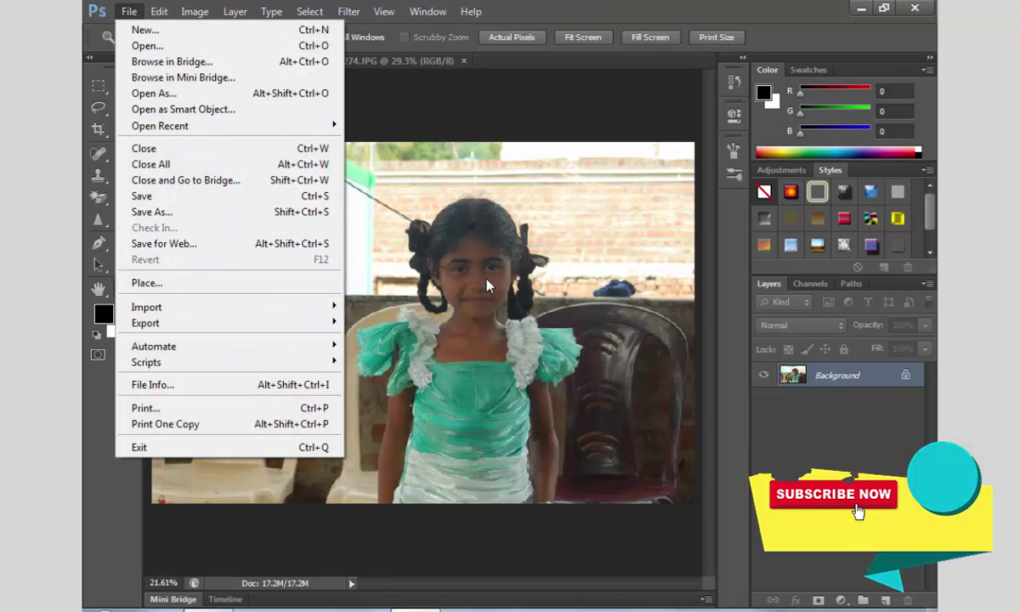
pyautogui.press('Escape')
pyautogui.moveTo(374, 226); pyautogui.dragTo(620, 440)
pyautogui.moveTo(556, 340); pyautogui.dragTo(234, 119)
pyautogui.scroll(2, 346, 210)
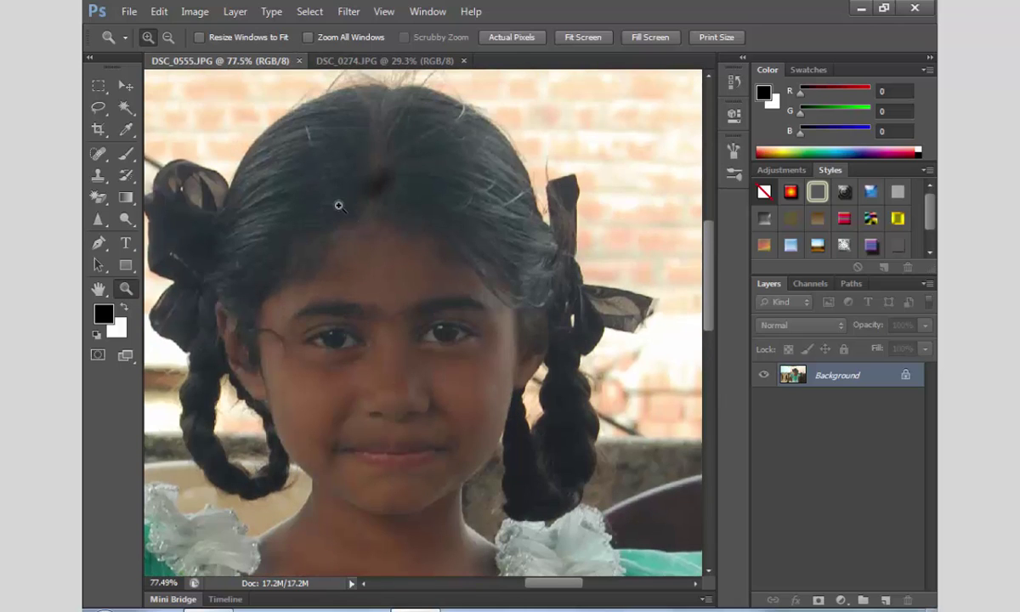
# Zoom in on the man's face, then fit his whole photo in the window
pyautogui.hotkey('ctrl', 'Tab')
pyautogui.moveTo(245, 146); pyautogui.dragTo(544, 340)
pyautogui.rightClick(421, 285)
pyautogui.click(491, 296)
# Return to the girl's photo DSC_0555.JPG and fit it whole on screen
pyautogui.hotkey('ctrl', 'Tab')
pyautogui.hotkey('ctrl', 'Tab')
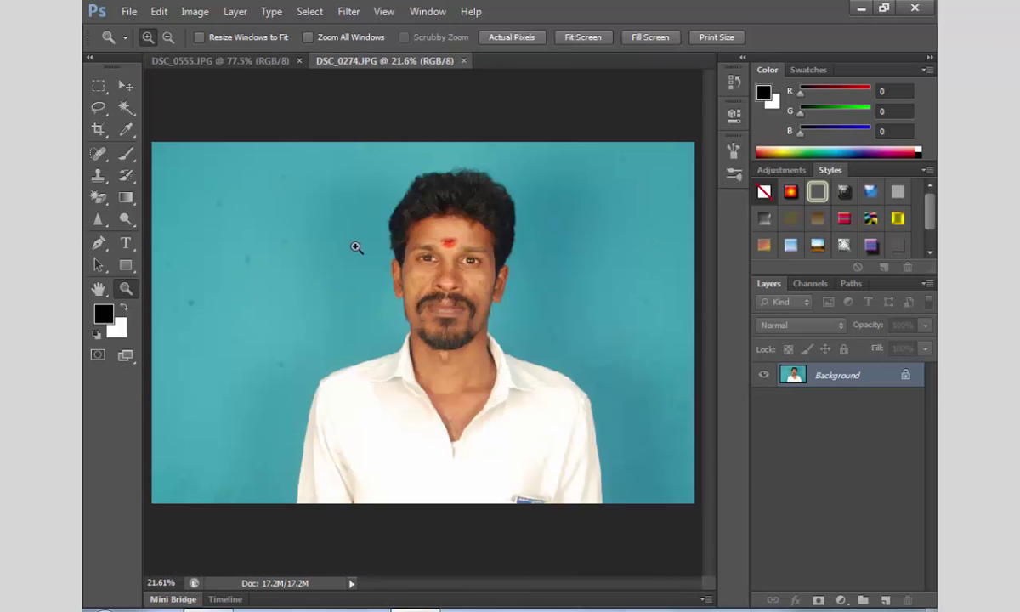
pyautogui.hotkey('ctrl', 'Tab')
pyautogui.rightClick(415, 234)
pyautogui.click(456, 244)
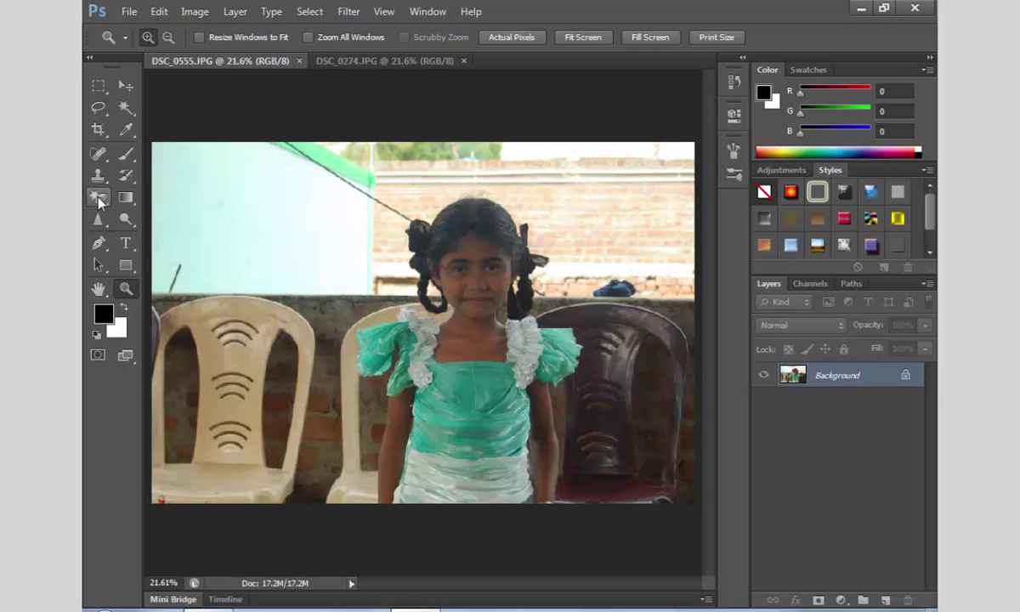
pyautogui.click(365, 60)
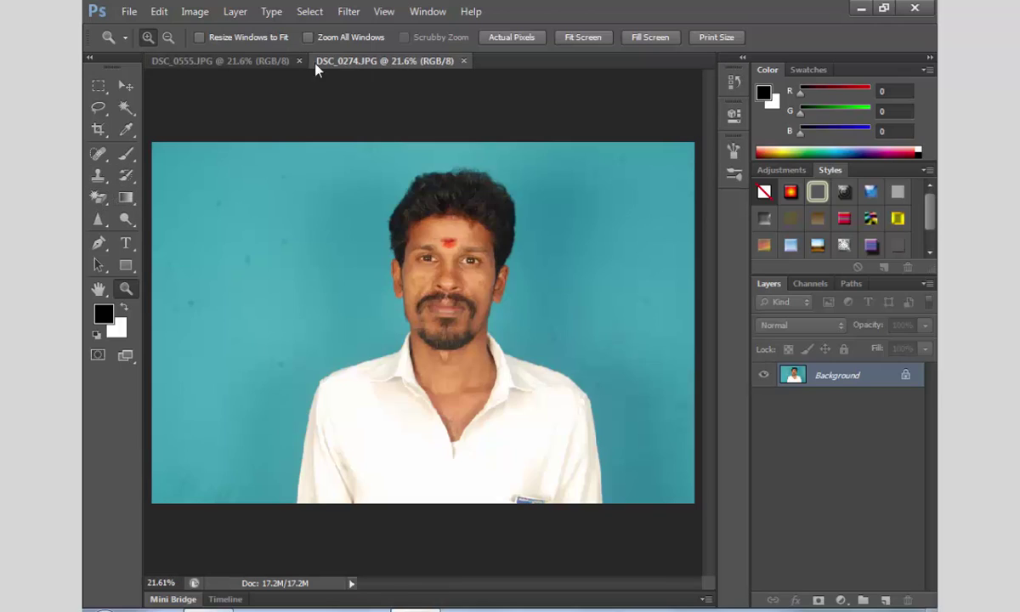
pyautogui.click(247, 61)
pyautogui.click(357, 62)
pyautogui.click(272, 59)
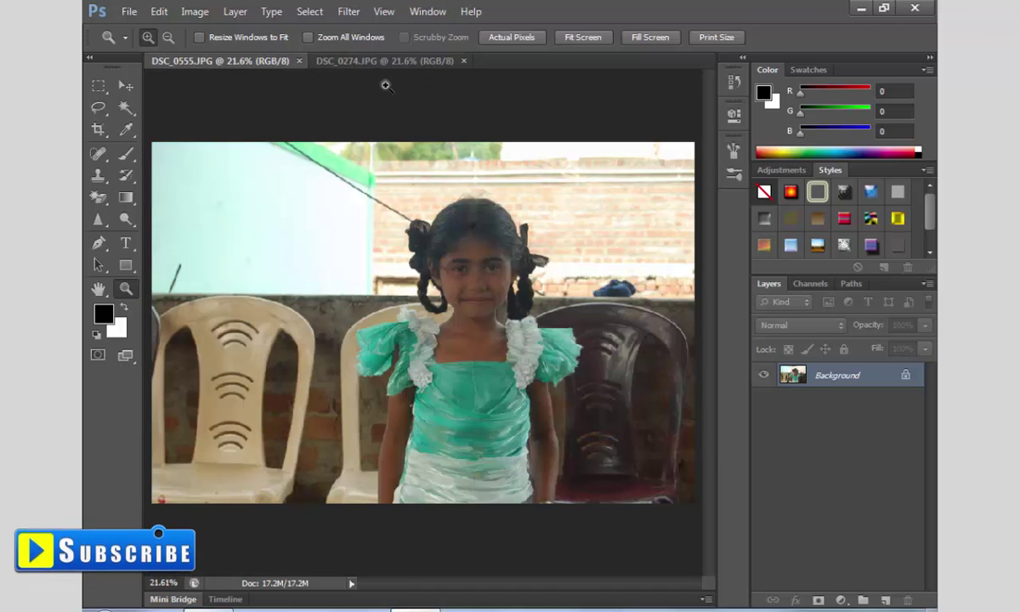
pyautogui.hotkey('ctrl', 'Tab')
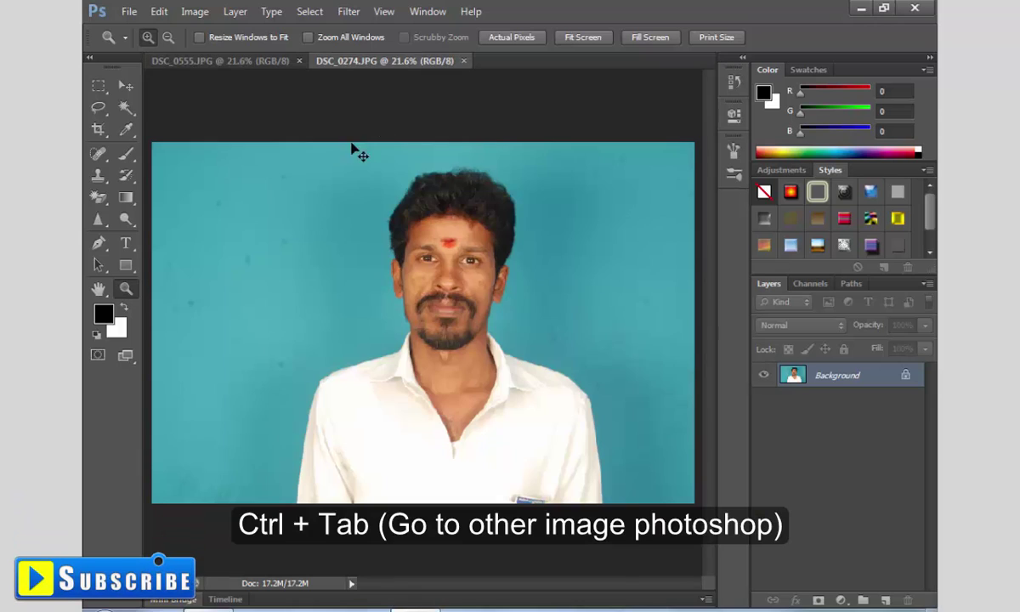
pyautogui.hotkey('ctrl', 'Tab')
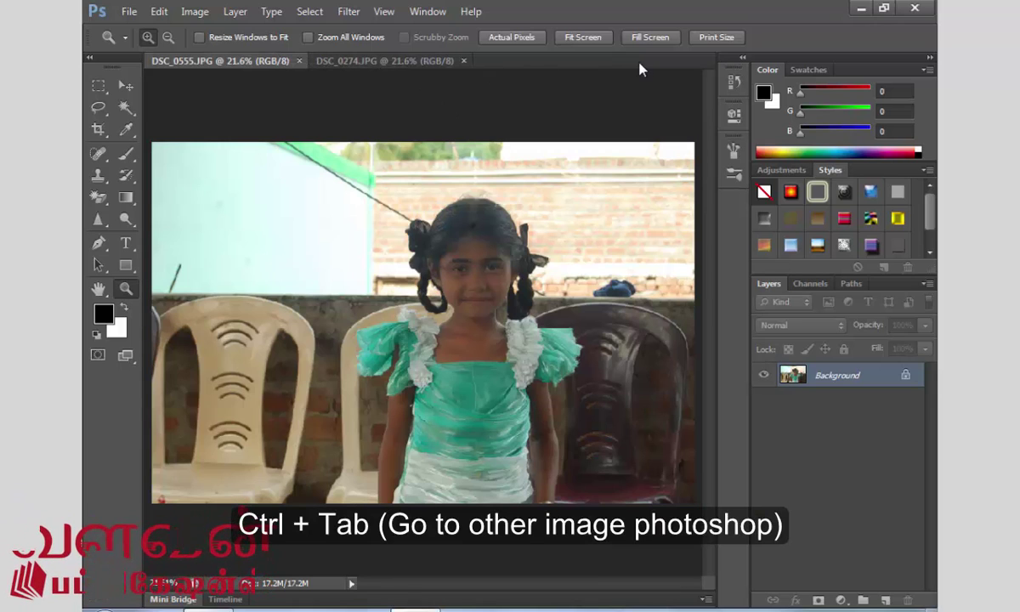
pyautogui.hotkey('ctrl', 'Tab')
pyautogui.hotkey('ctrl', 'Tab')
pyautogui.hotkey('ctrl', 'Tab')
pyautogui.hotkey('ctrl', 'Tab')
pyautogui.hotkey('ctrl', 'Tab')
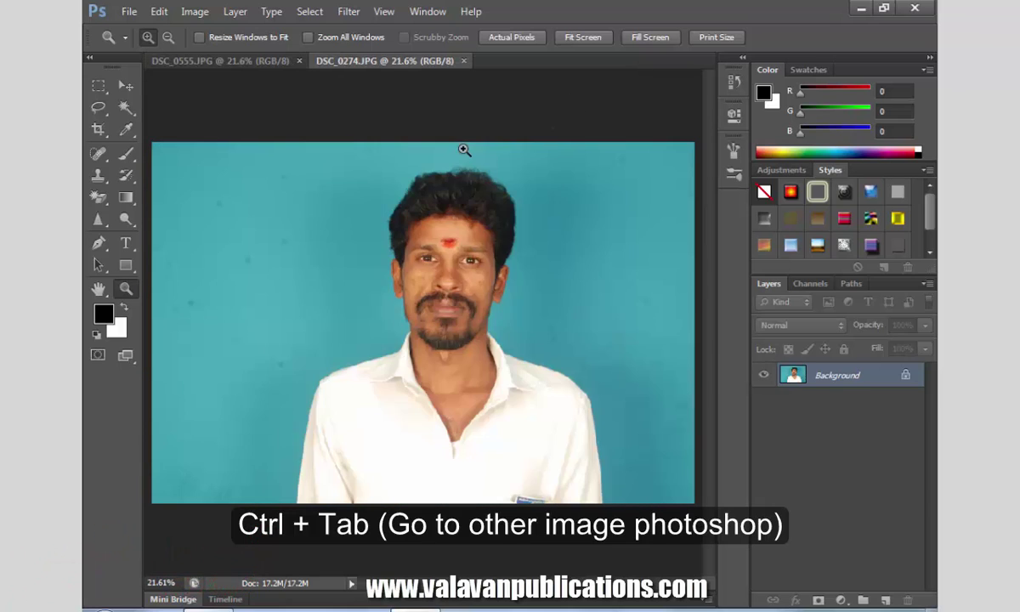
pyautogui.hotkey('ctrl', 'Tab')
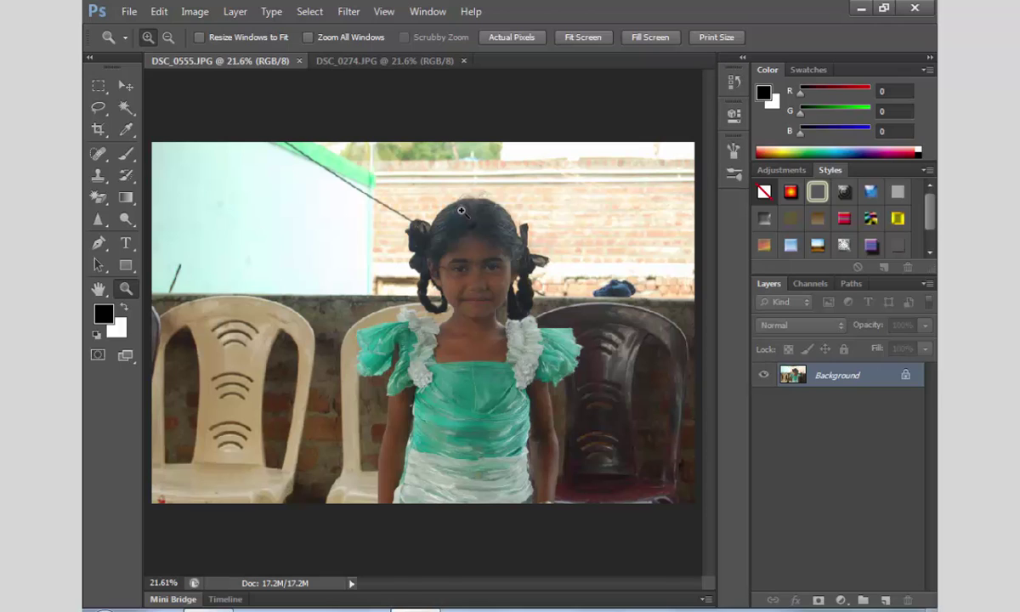
# Zoom in on the girl's dress and select the Blur Tool, showing its Sharpen and Smudge alternatives
pyautogui.moveTo(363, 182); pyautogui.dragTo(574, 516)
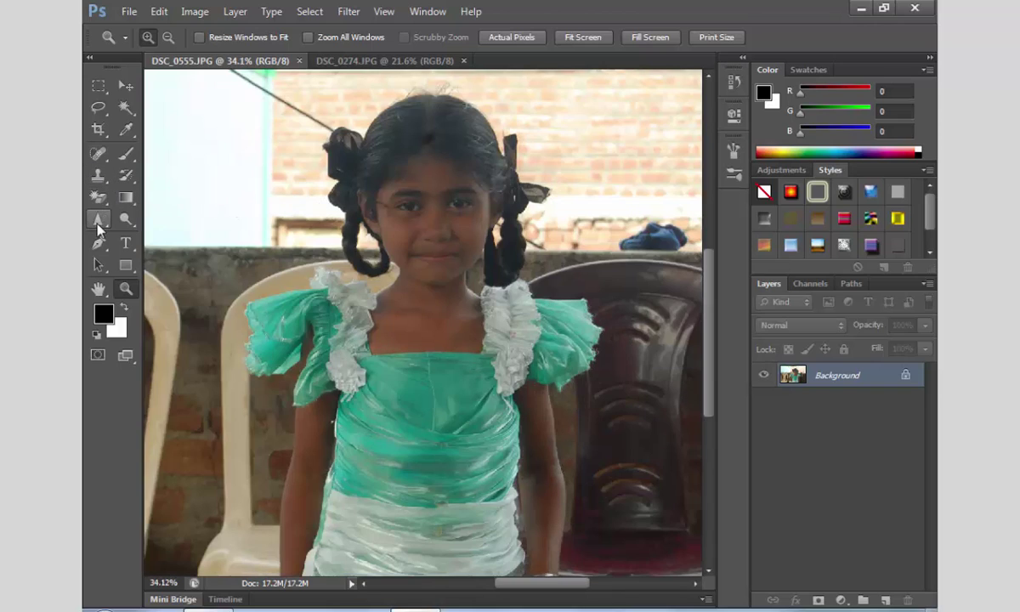
pyautogui.moveTo(98, 223)
pyautogui.mouseDown()
pyautogui.moveTo(173, 230)
pyautogui.moveTo(182, 219)
pyautogui.mouseUp()
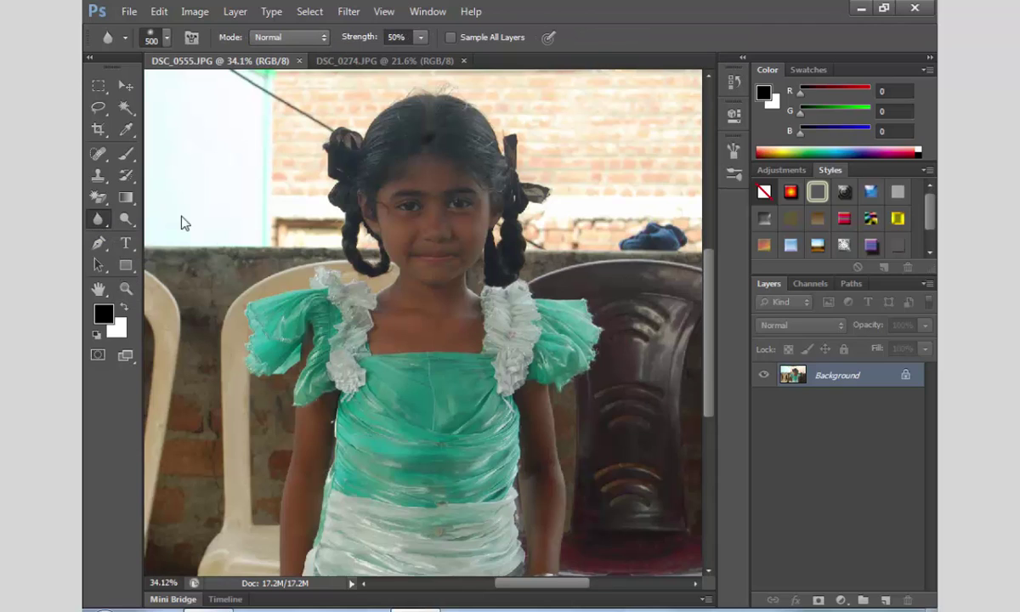
pyautogui.moveTo(98, 195)
pyautogui.mouseDown()
pyautogui.moveTo(124, 207)
pyautogui.moveTo(159, 191)
pyautogui.mouseUp()
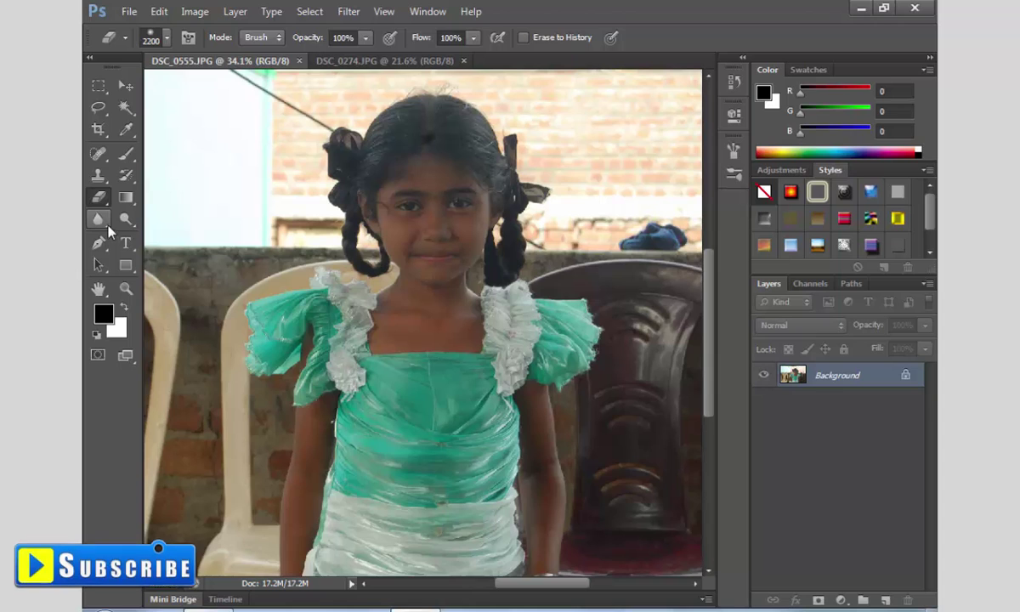
pyautogui.click(108, 226)
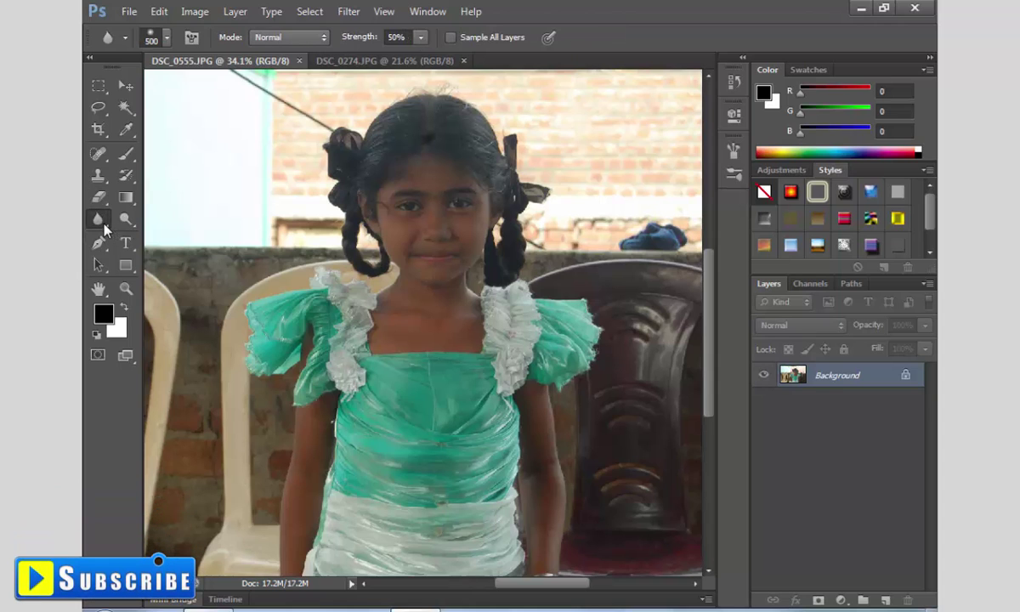
pyautogui.rightClick(99, 221)
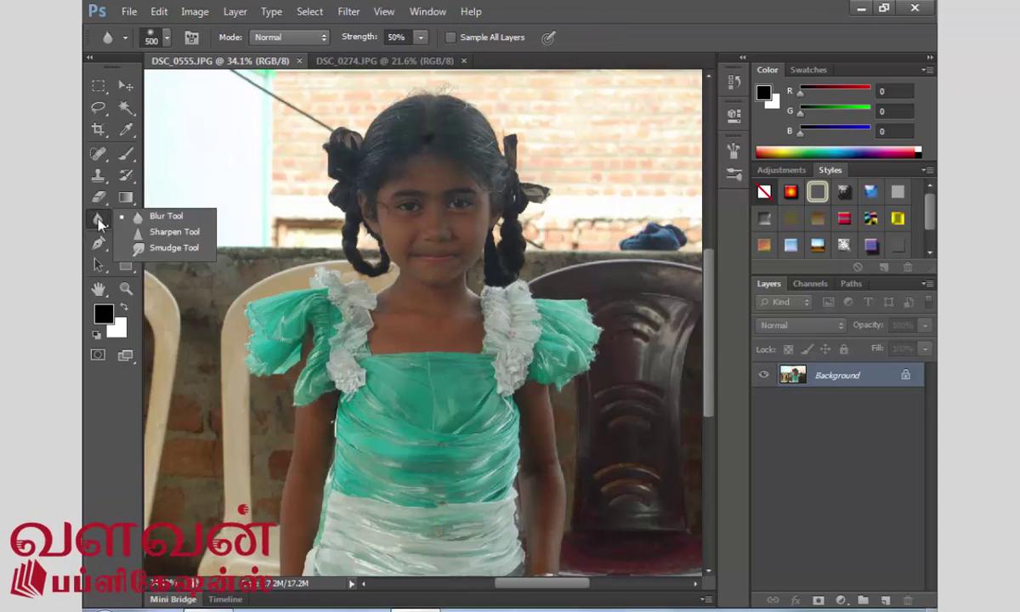
# Try the Magic Eraser, Blur, Clone Stamp and Sharpen tools in turn
pyautogui.click(101, 200)
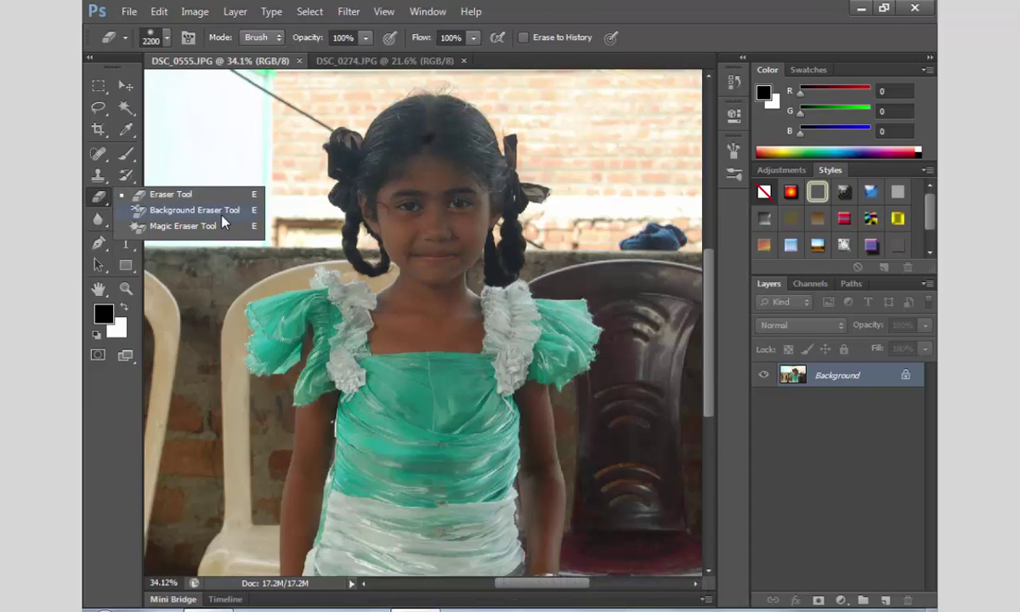
pyautogui.click(183, 226)
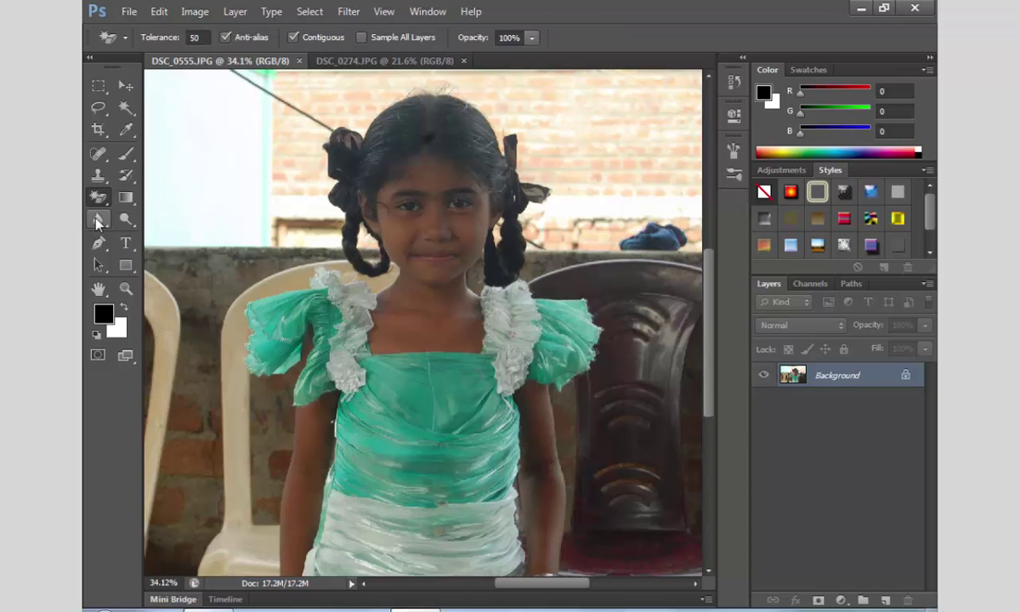
pyautogui.click(97, 220)
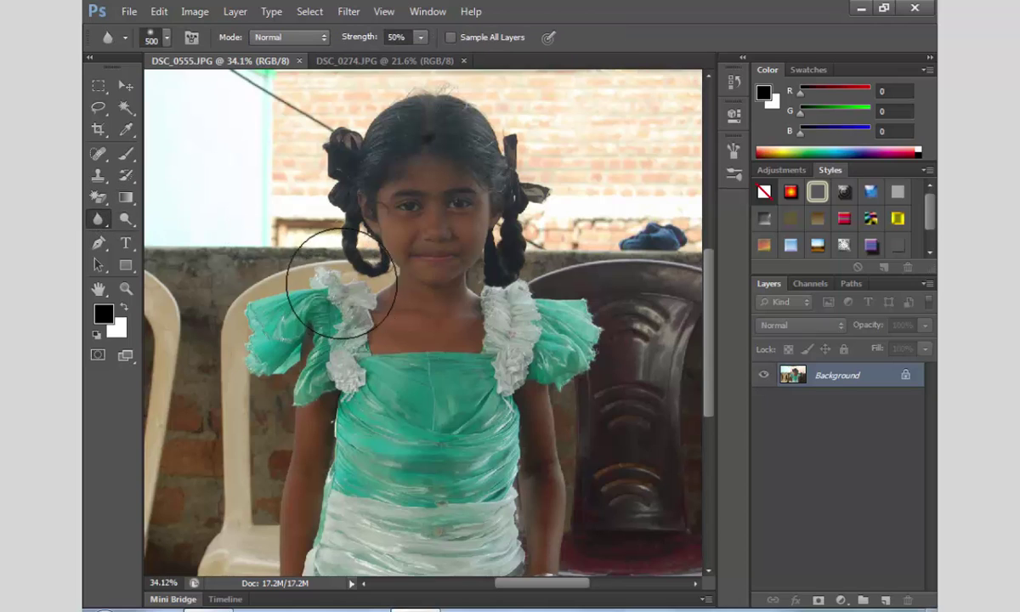
pyautogui.press('s')
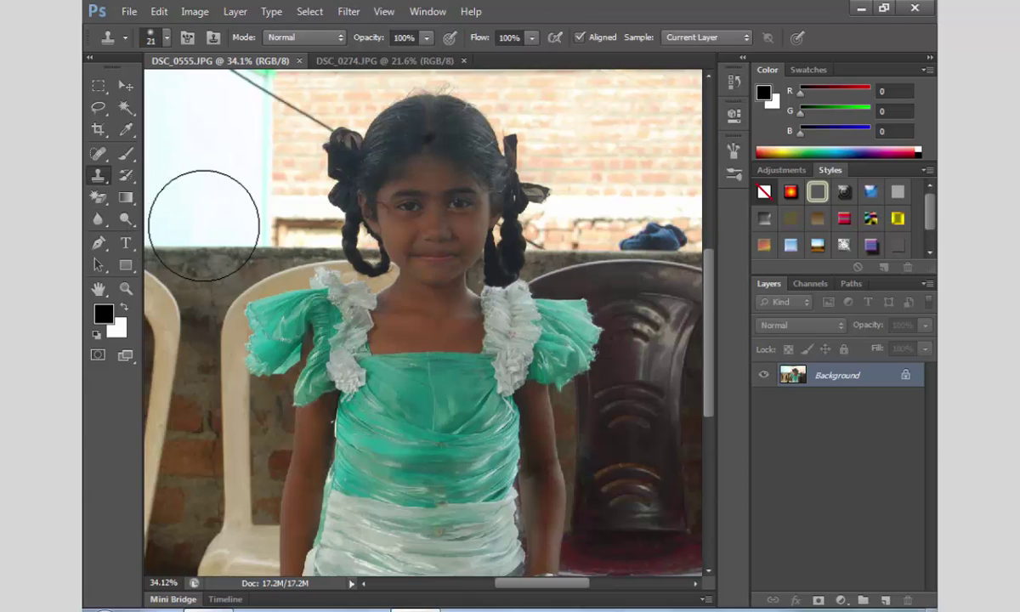
pyautogui.click(108, 226)
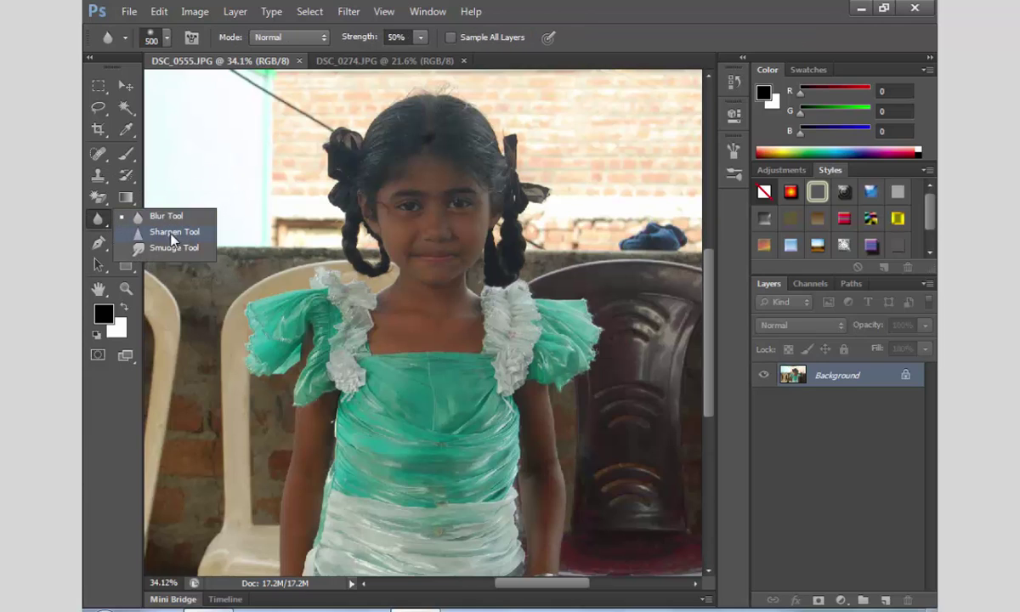
pyautogui.click(165, 231)
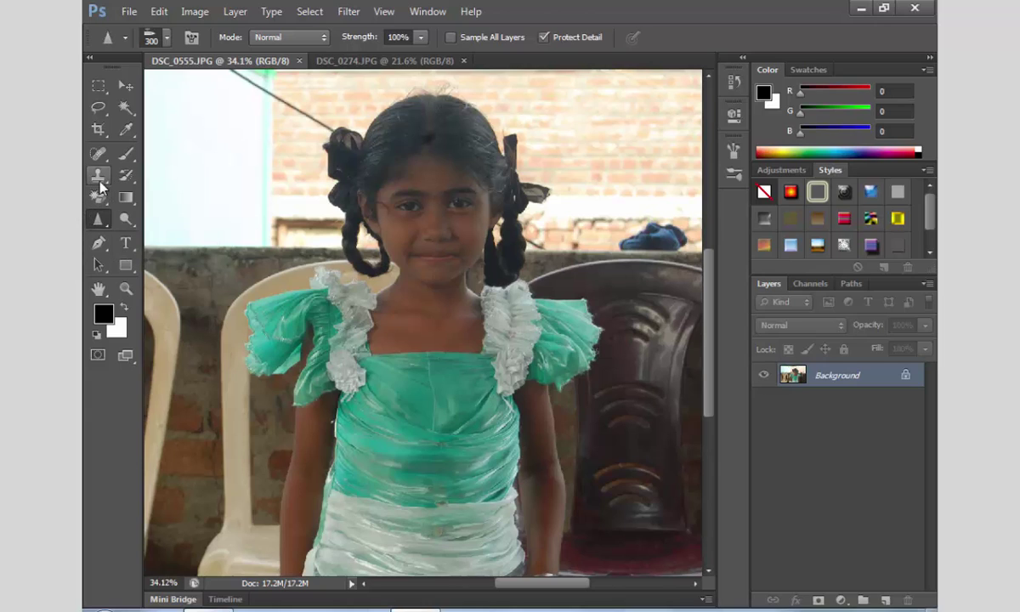
# Select the plain Eraser Tool and shrink its soft brush to 43 px
pyautogui.click(100, 202)
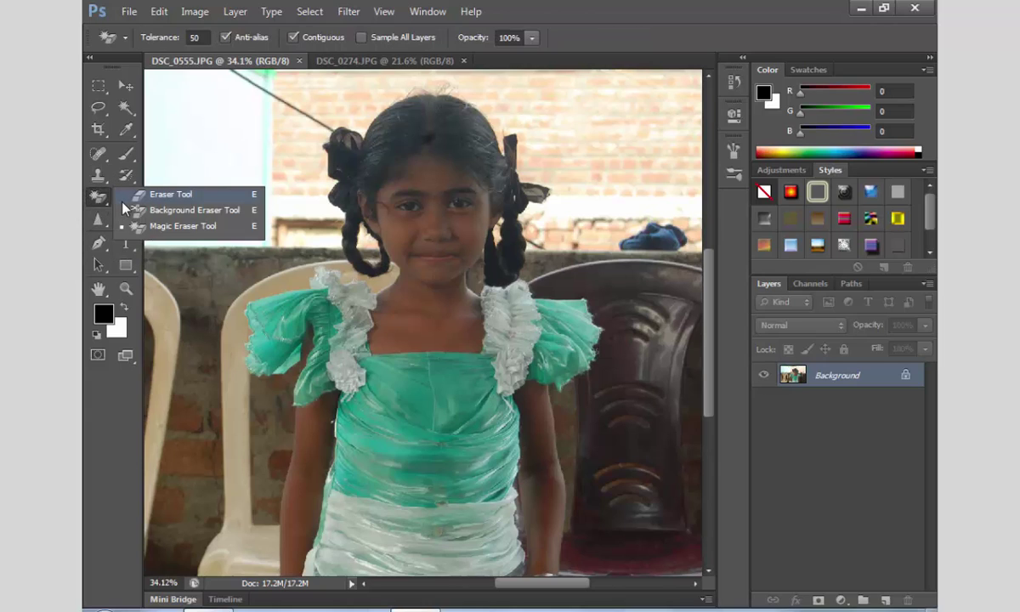
pyautogui.click(162, 193)
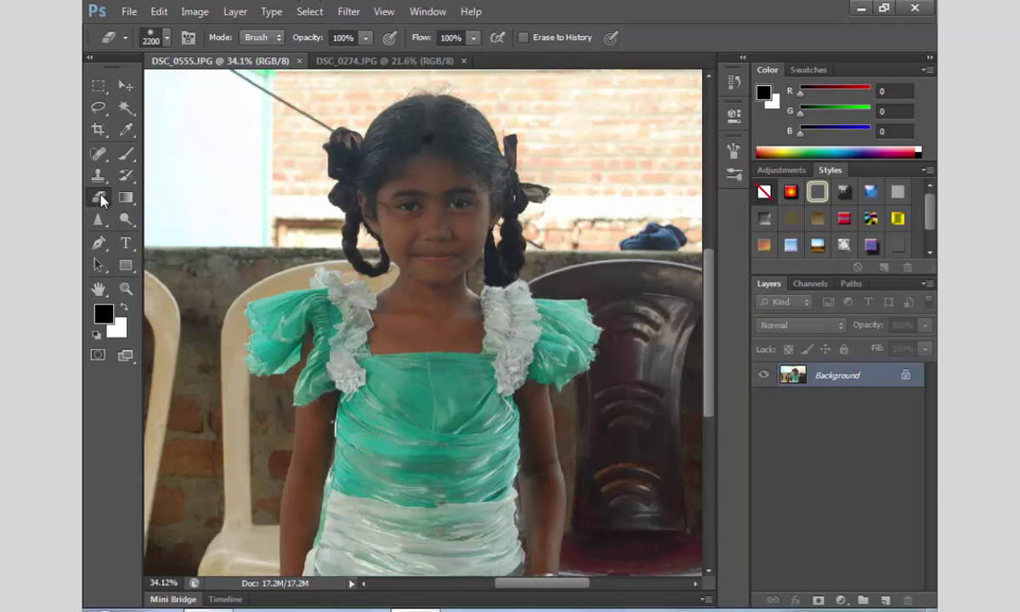
pyautogui.press('[')
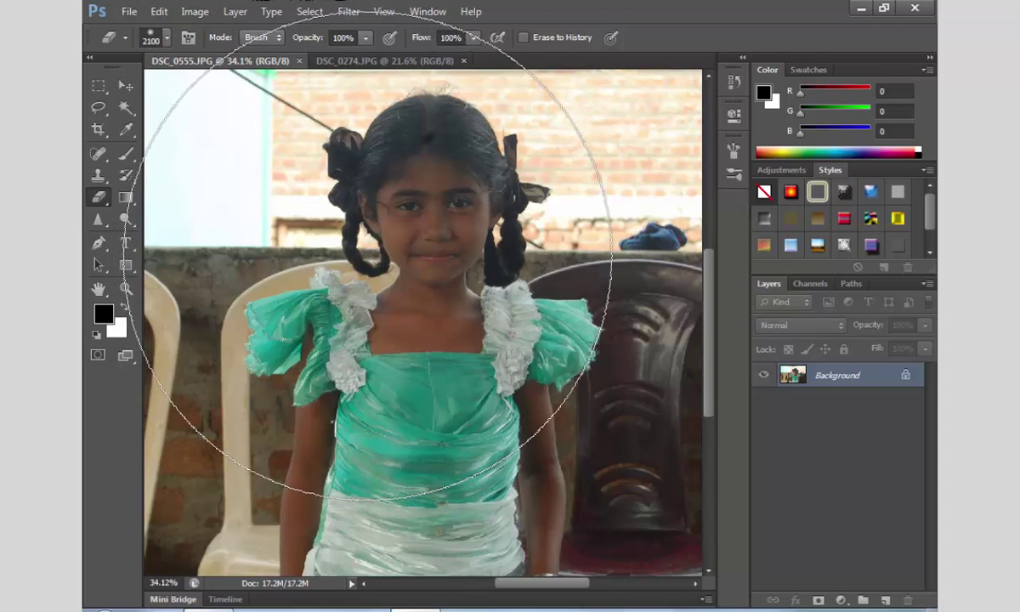
pyautogui.click(153, 39)
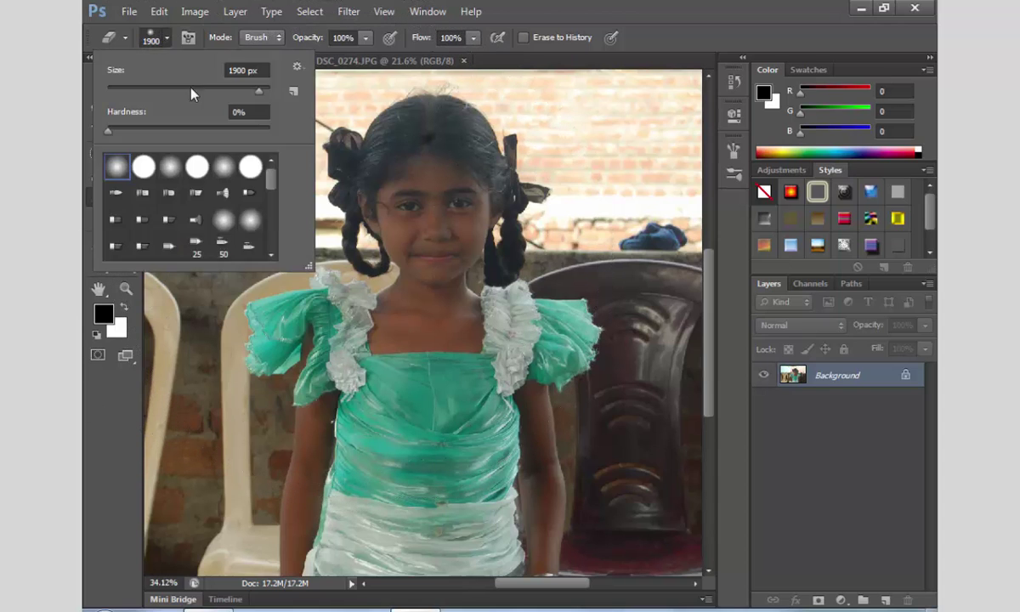
pyautogui.moveTo(239, 92); pyautogui.dragTo(143, 85)
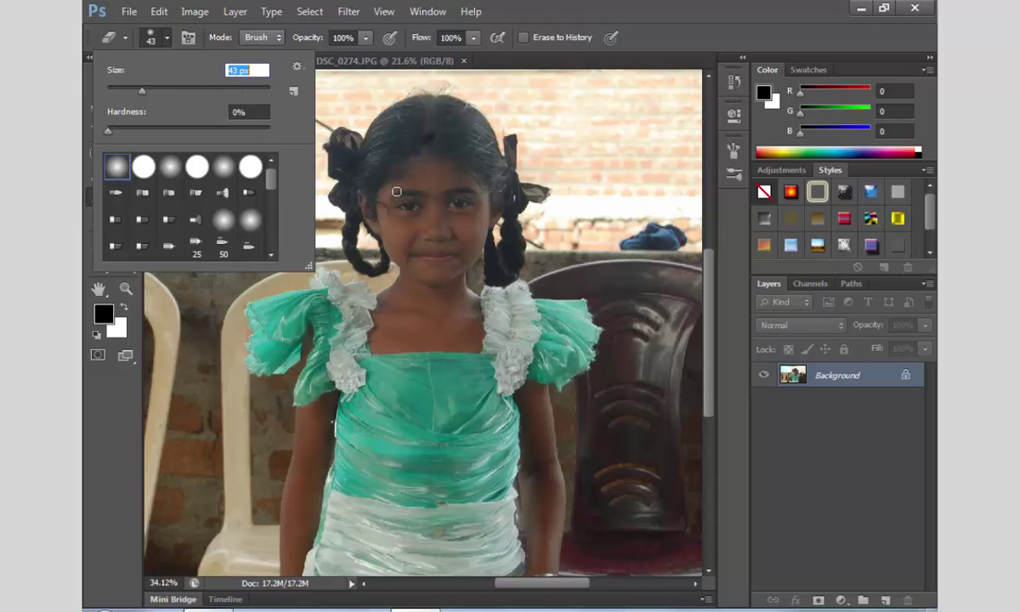
pyautogui.click(674, 199)
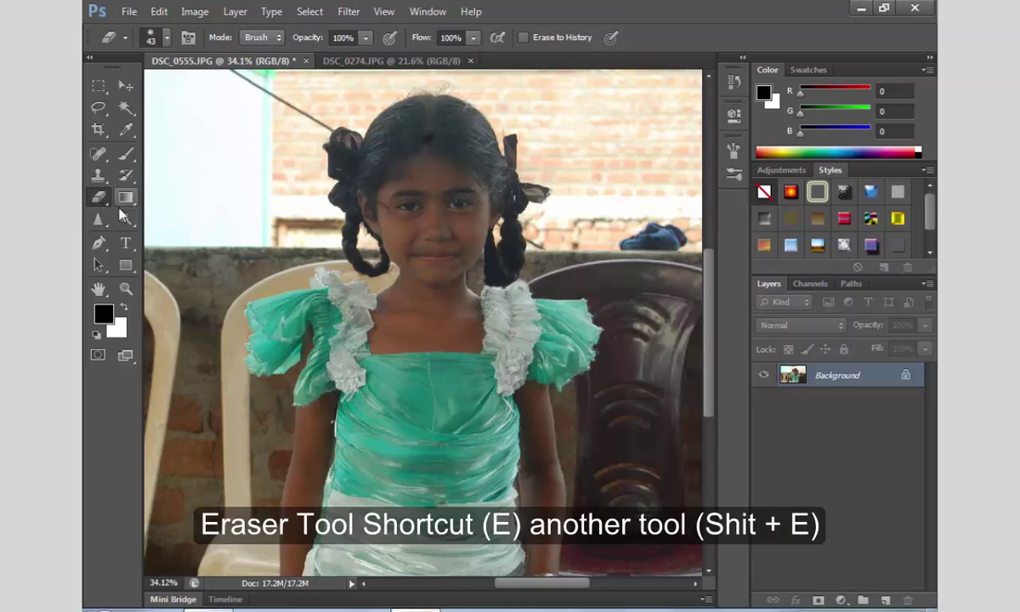
# Cycle through Background Eraser and Magic Eraser with Shift+E, then choose the Blur Tool
pyautogui.hotkey('shift', 'e')
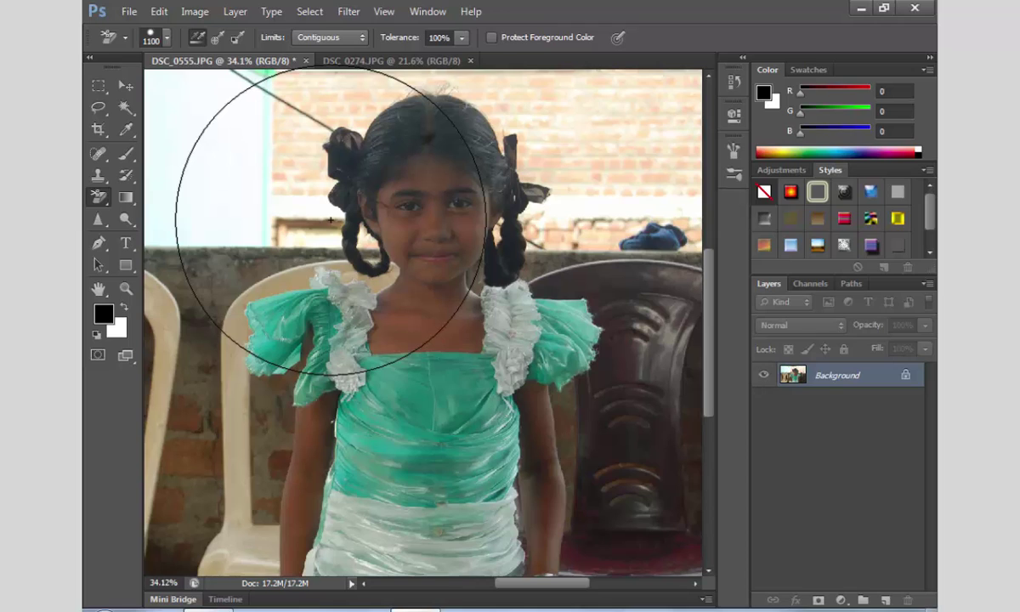
pyautogui.hotkey('shift', 'e')
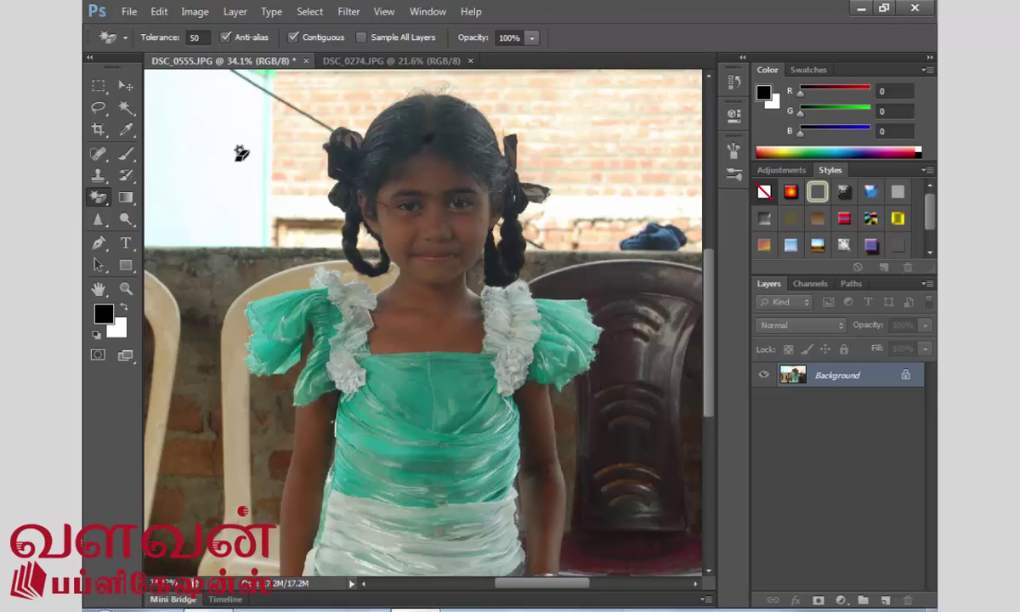
pyautogui.click(97, 215)
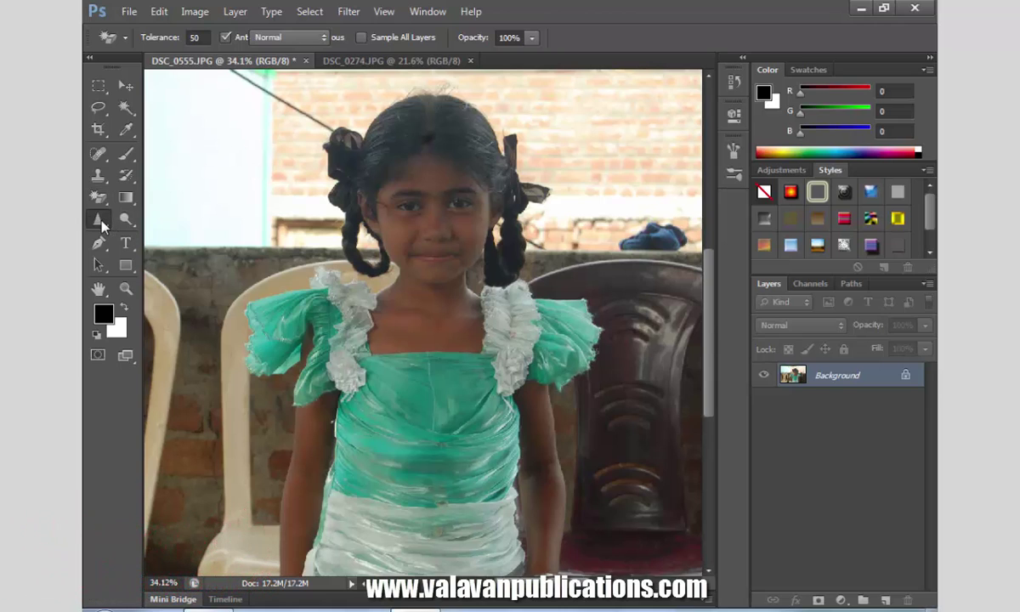
pyautogui.click(144, 218)
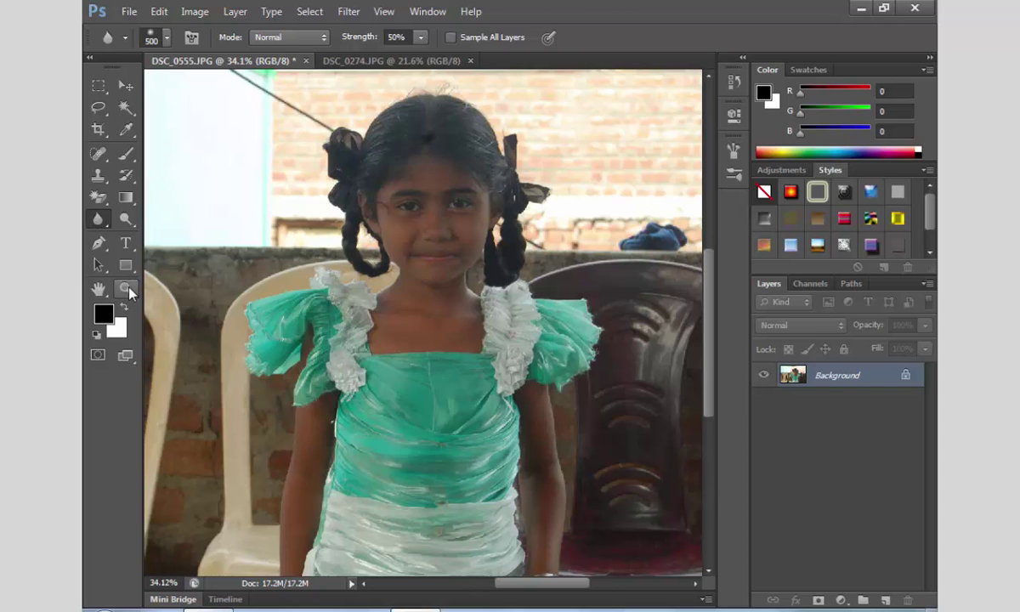
# Zoom in on the girl's head, then closer on her face
pyautogui.click(128, 290)
pyautogui.moveTo(325, 104); pyautogui.dragTo(548, 313)
pyautogui.moveTo(211, 160); pyautogui.dragTo(684, 501)
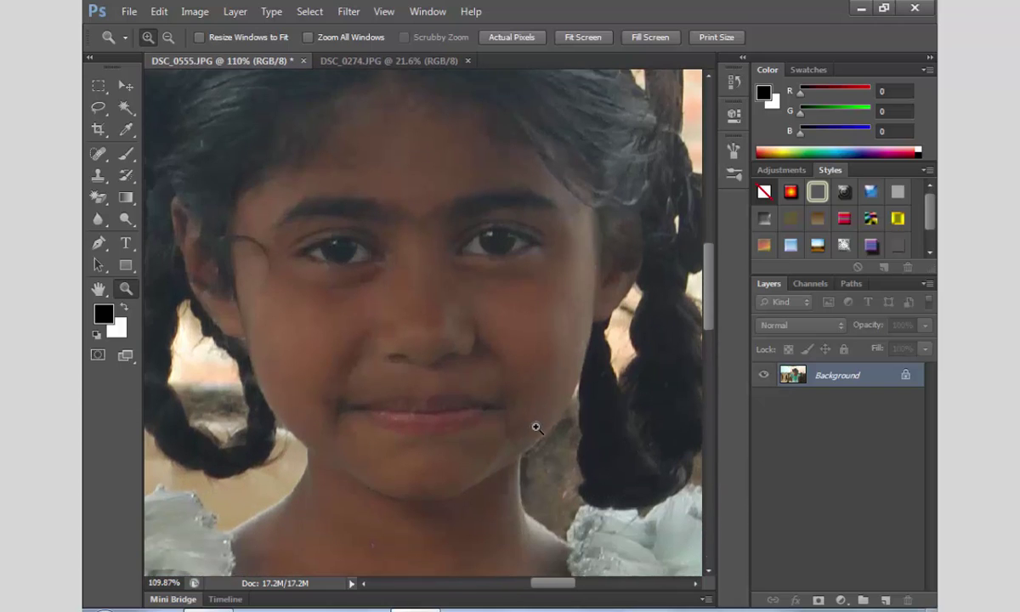
# Reselect the Blur Tool and set its brush size to 67 px
pyautogui.click(98, 218)
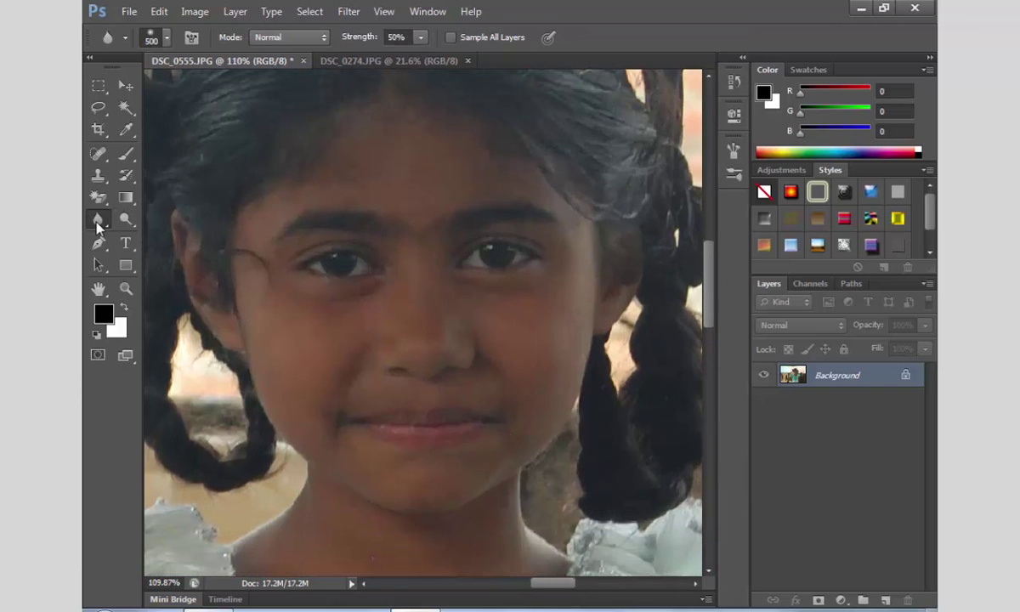
pyautogui.click(157, 218)
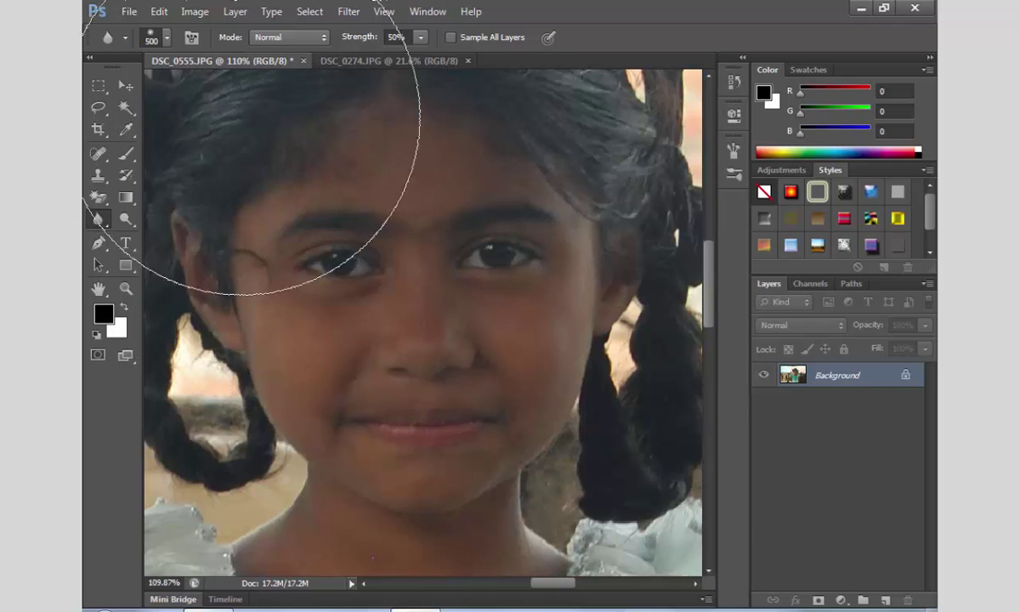
pyautogui.click(167, 39)
pyautogui.click(162, 91)
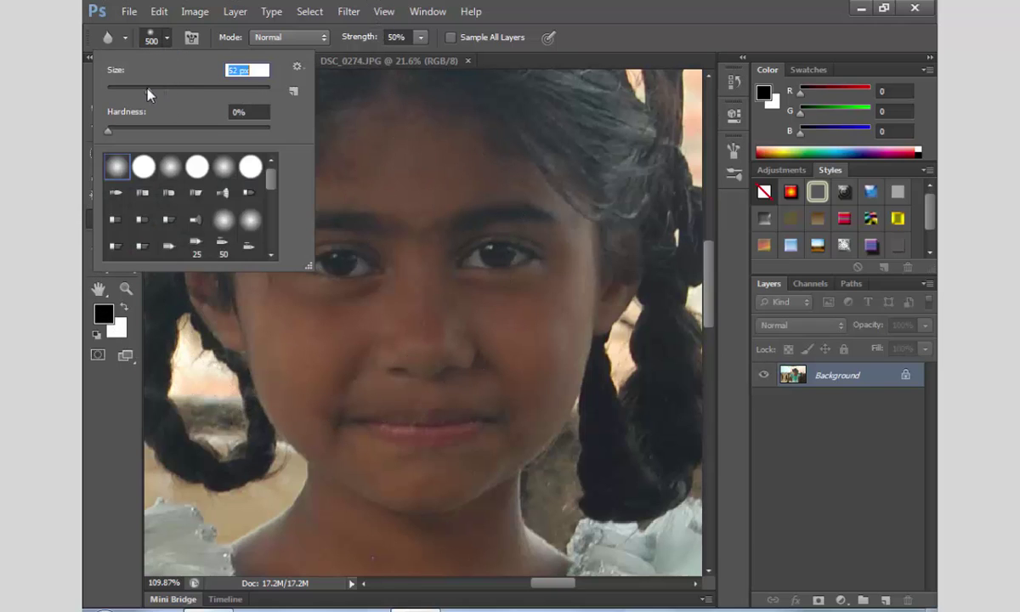
pyautogui.click(421, 38)
# Blur the girl's face at 100% strength, then switch to the Sharpen Tool
pyautogui.moveTo(422, 61); pyautogui.dragTo(484, 66)
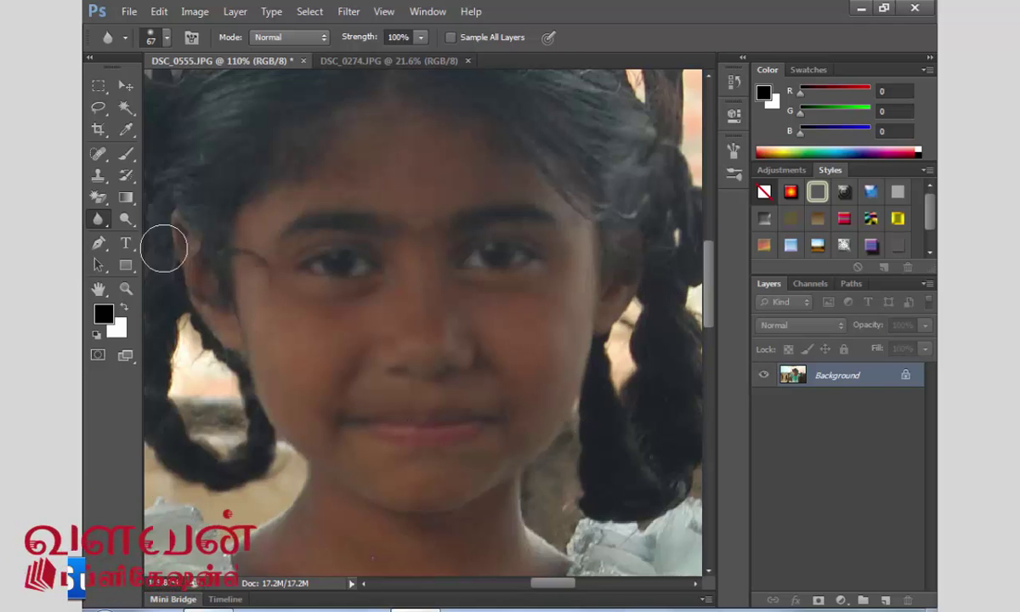
pyautogui.click(99, 220)
pyautogui.click(170, 232)
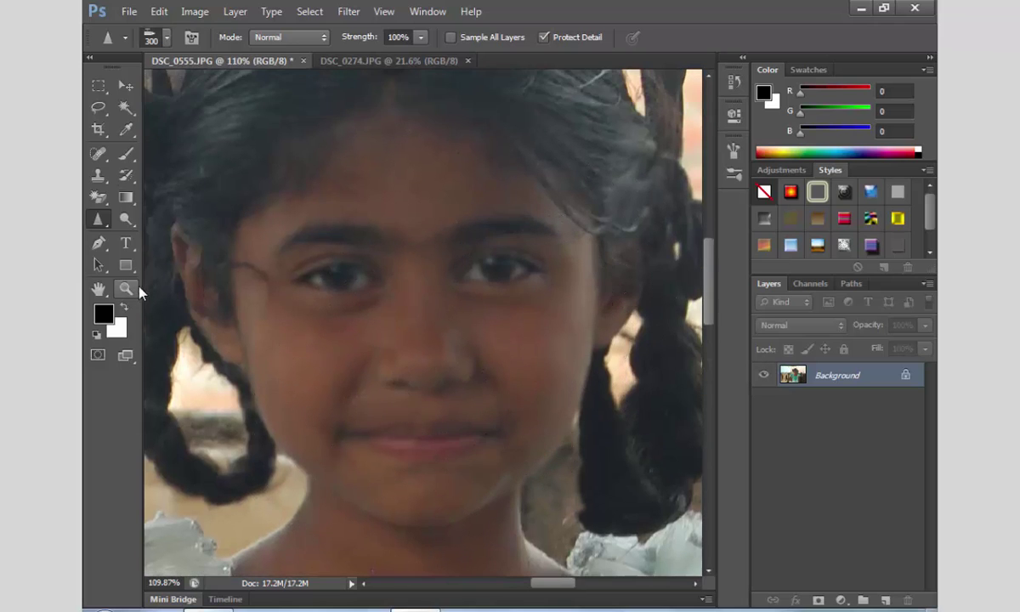
# Zoom in closely on the girl's eyes and nose to sharpen them
pyautogui.click(126, 289)
pyautogui.click(287, 158)
pyautogui.keyDown('alt'); pyautogui.click(540, 382); pyautogui.keyUp('alt')
pyautogui.click(365, 234)
pyautogui.moveTo(336, 200); pyautogui.dragTo(558, 387)
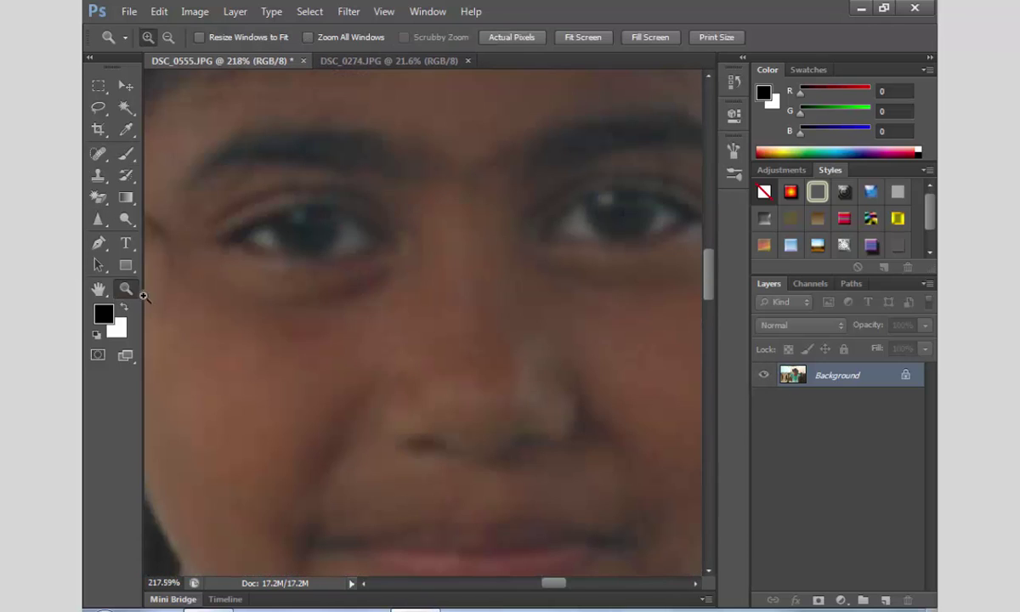
pyautogui.click(98, 218)
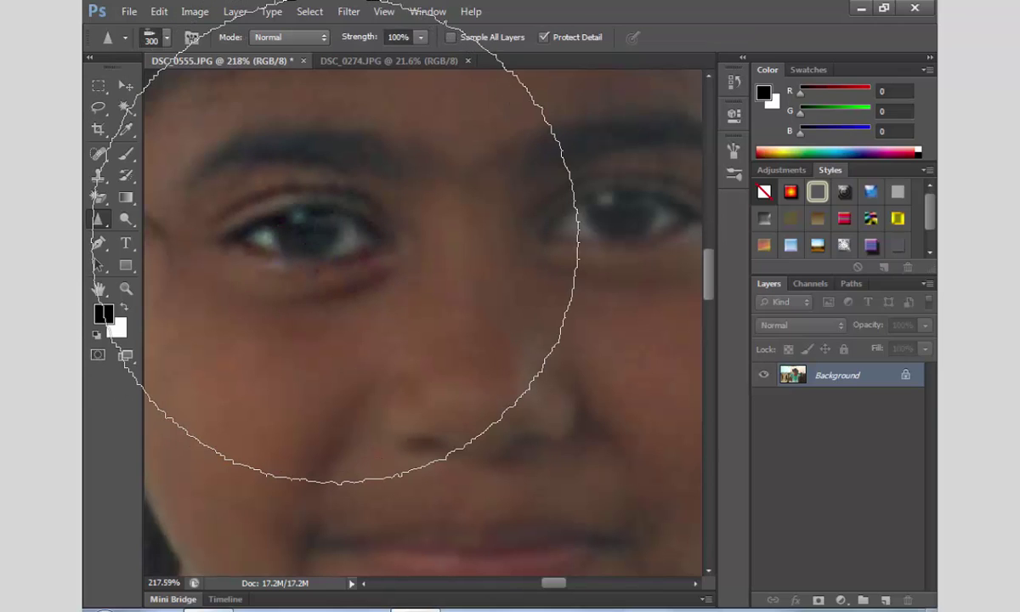
# Fit the whole photo on screen, then zoom back in on the girl's face
pyautogui.press('z')
pyautogui.rightClick(380, 274)
pyautogui.click(400, 284)
pyautogui.moveTo(387, 208); pyautogui.dragTo(544, 302)
pyautogui.moveTo(384, 234); pyautogui.dragTo(667, 419)
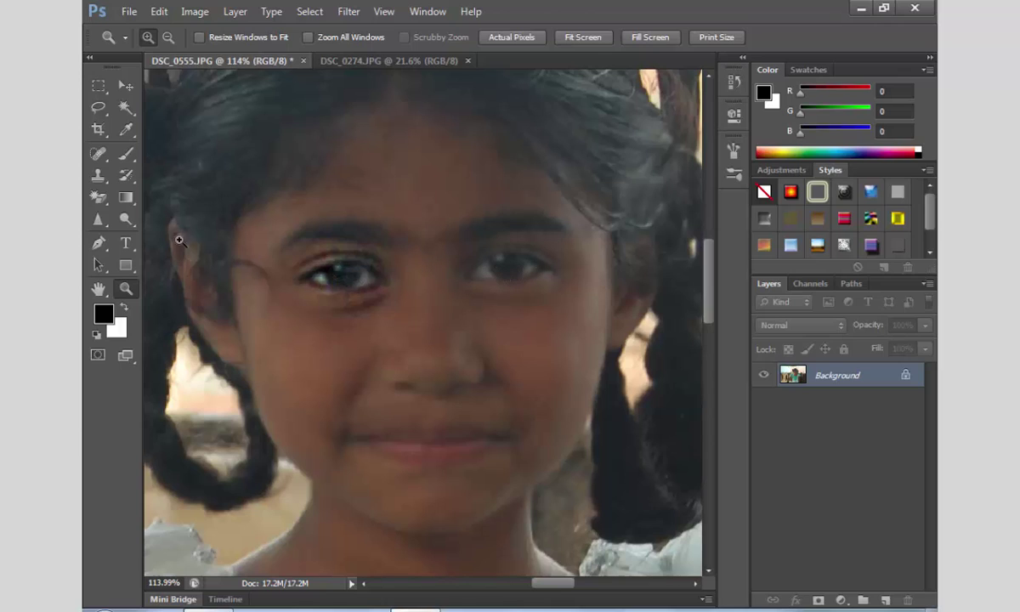
pyautogui.click(98, 223)
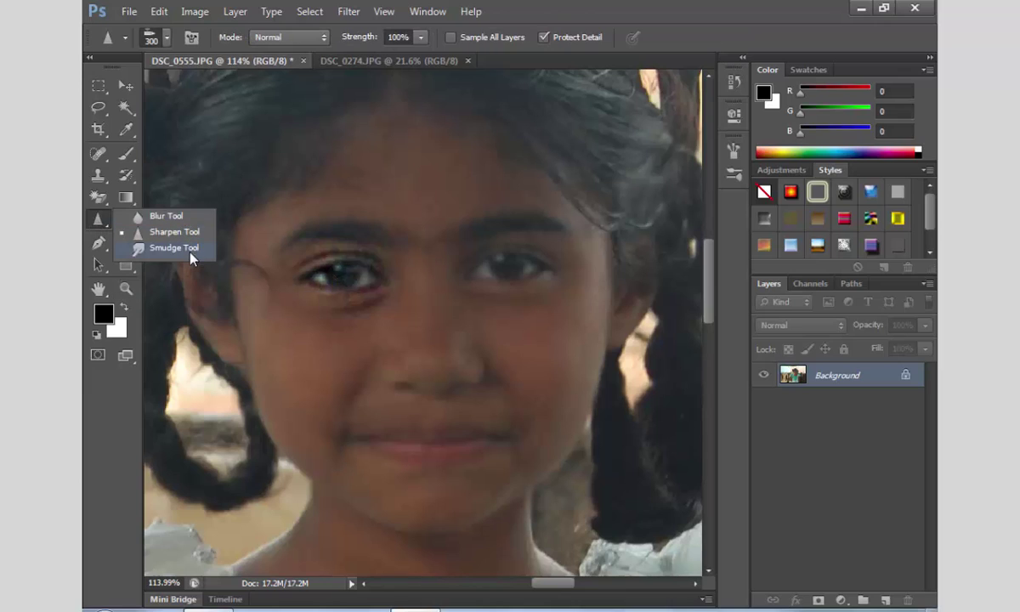
pyautogui.click(189, 252)
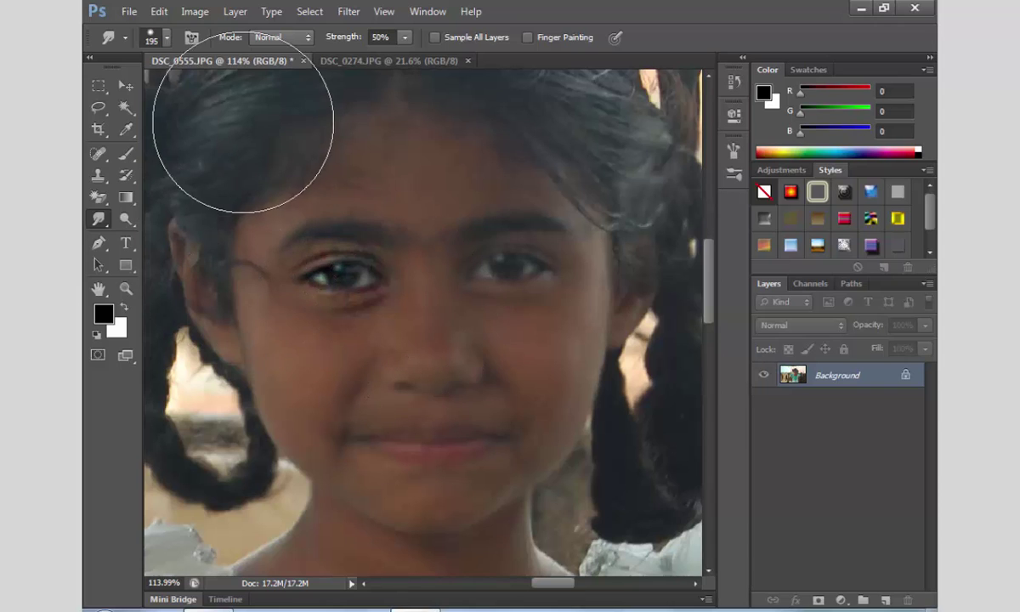
pyautogui.click(155, 42)
pyautogui.moveTo(213, 88); pyautogui.dragTo(149, 92)
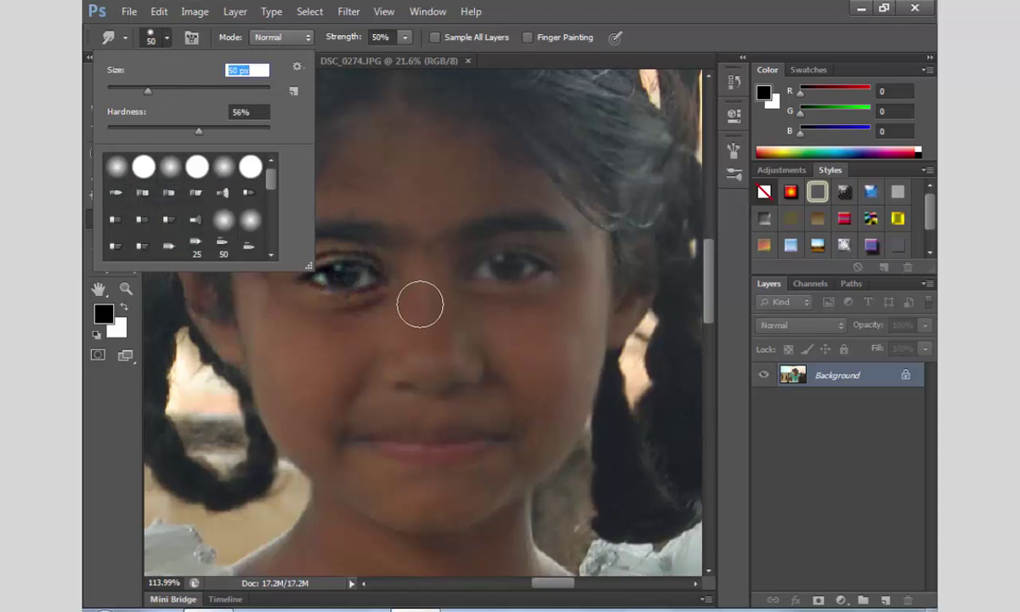
pyautogui.click(416, 313)
pyautogui.click(405, 37)
pyautogui.moveTo(406, 48); pyautogui.dragTo(449, 51)
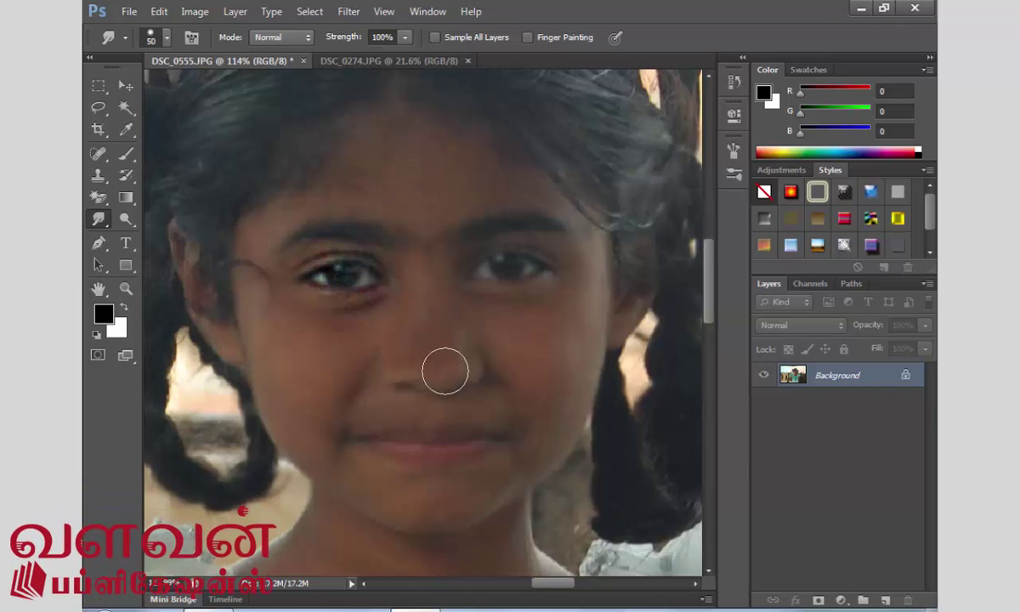
pyautogui.moveTo(459, 371); pyautogui.dragTo(401, 359)
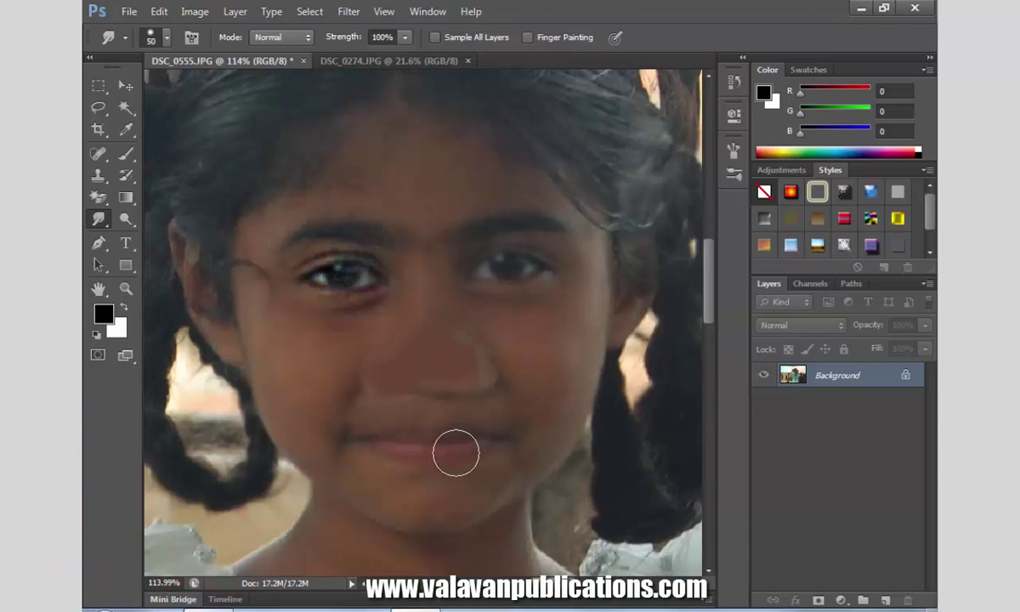
pyautogui.moveTo(413, 444)
pyautogui.mouseDown()
pyautogui.moveTo(484, 454)
pyautogui.moveTo(477, 434)
pyautogui.moveTo(419, 418)
pyautogui.mouseUp()
pyautogui.scroll(-5, 533, 426)
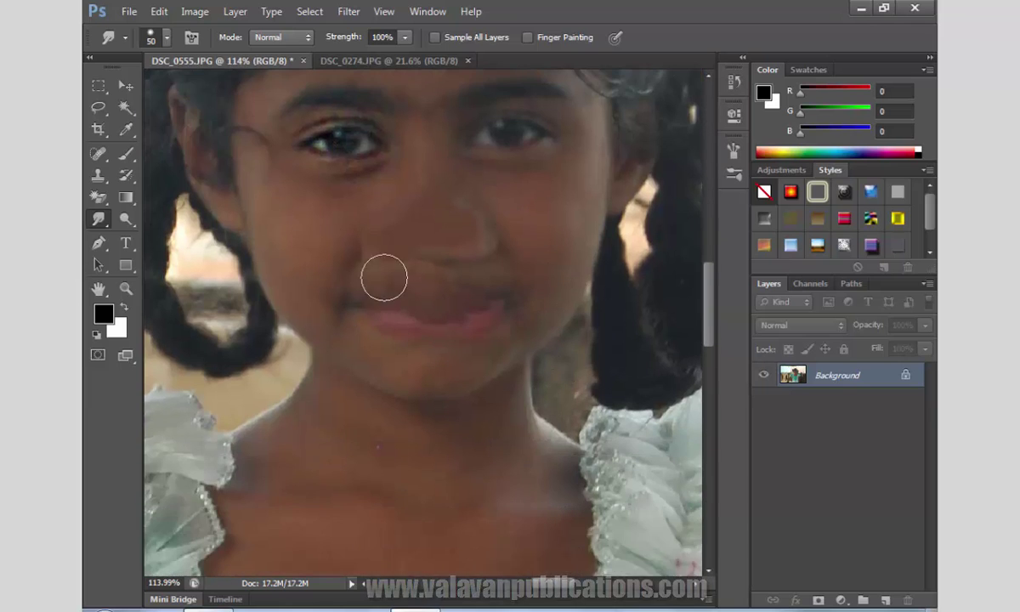
pyautogui.moveTo(208, 141)
pyautogui.mouseDown()
pyautogui.moveTo(551, 187)
pyautogui.moveTo(601, 230)
pyautogui.moveTo(237, 303)
pyautogui.moveTo(233, 377)
pyautogui.moveTo(323, 346)
pyautogui.mouseUp()
pyautogui.scroll(8, 496, 317)
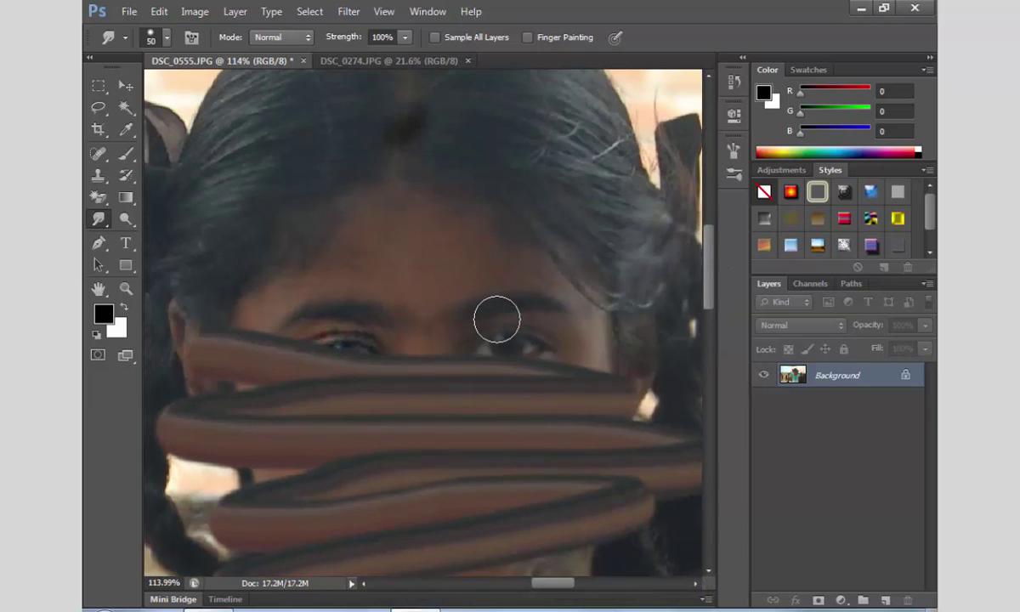
pyautogui.hotkey('ctrl', 'z')
pyautogui.hotkey('ctrl', 'z')
pyautogui.hotkey('ctrl', 'z')
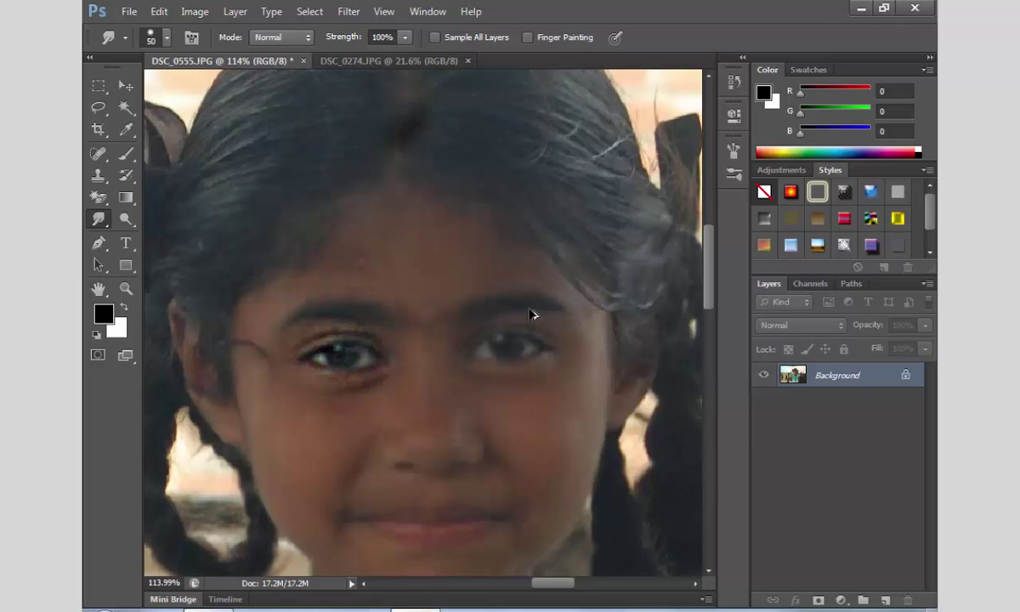
pyautogui.scroll(-2, 433, 308)
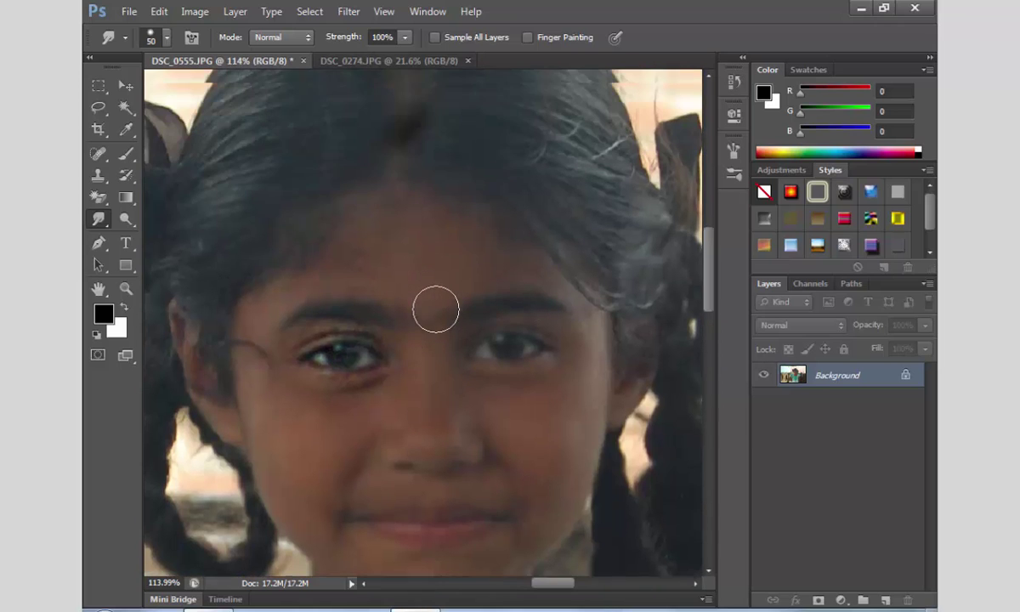
pyautogui.scroll(3, 409, 289)
pyautogui.click(100, 220)
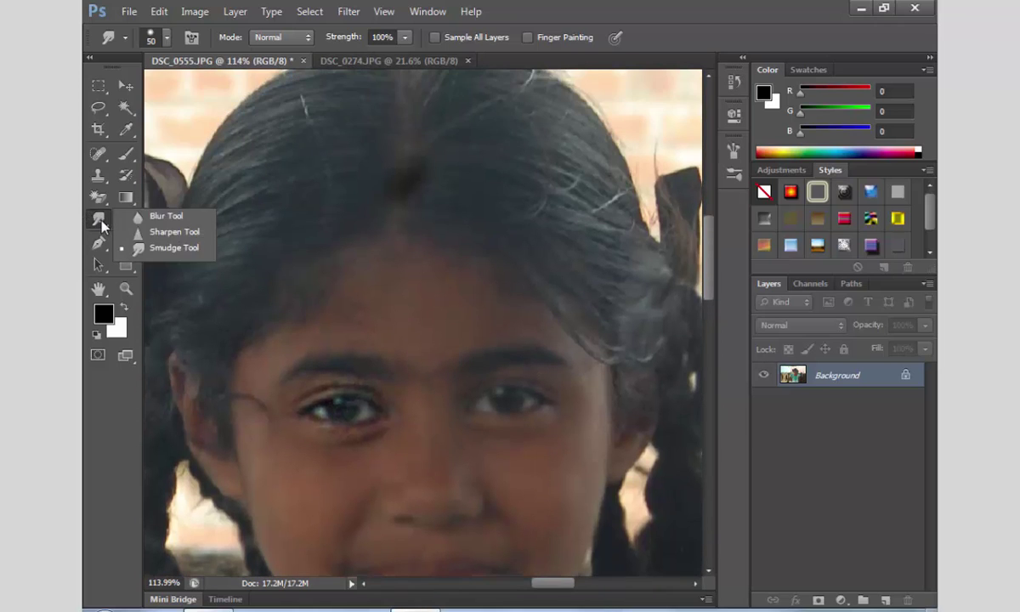
pyautogui.click(170, 248)
pyautogui.moveTo(304, 336)
pyautogui.mouseDown()
pyautogui.moveTo(263, 372)
pyautogui.moveTo(350, 331)
pyautogui.moveTo(439, 325)
pyautogui.moveTo(544, 345)
pyautogui.moveTo(495, 322)
pyautogui.moveTo(590, 418)
pyautogui.mouseUp()
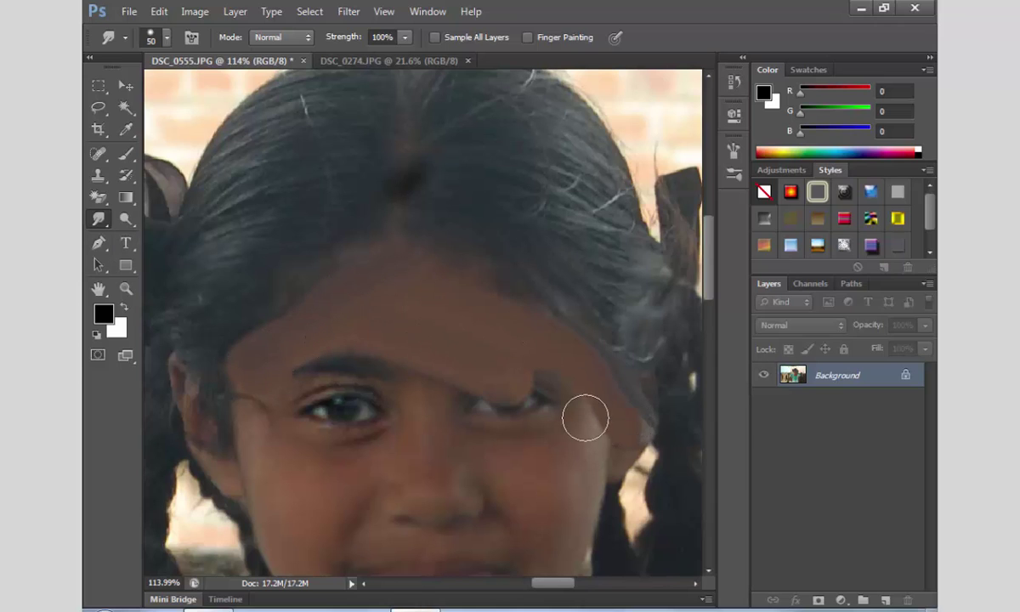
pyautogui.scroll(-3, 589, 417)
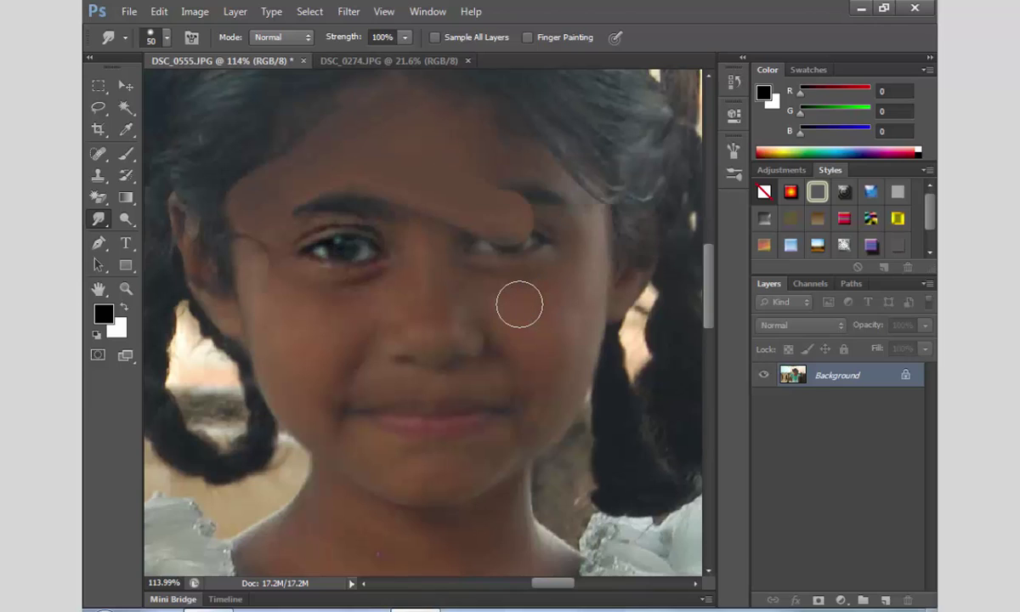
pyautogui.hotkey('ctrl', 'alt', 'z')
pyautogui.hotkey('ctrl', 'alt', 'z')
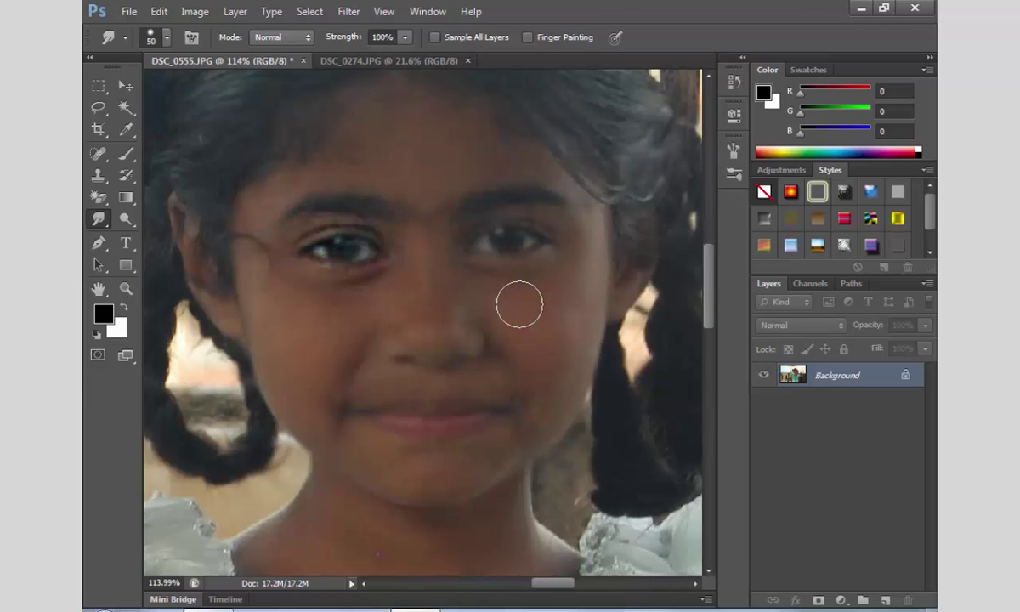
pyautogui.scroll(1, 520, 304)
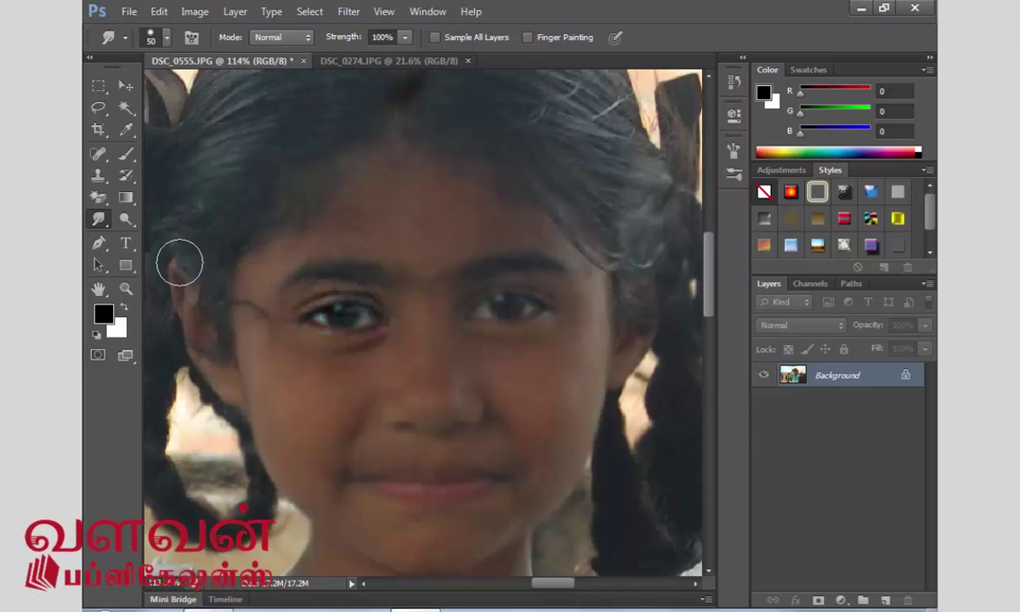
# Select the Eraser Tool, switch to DSC_0274, and erase soft spots in the top-left background
pyautogui.rightClick(287, 253)
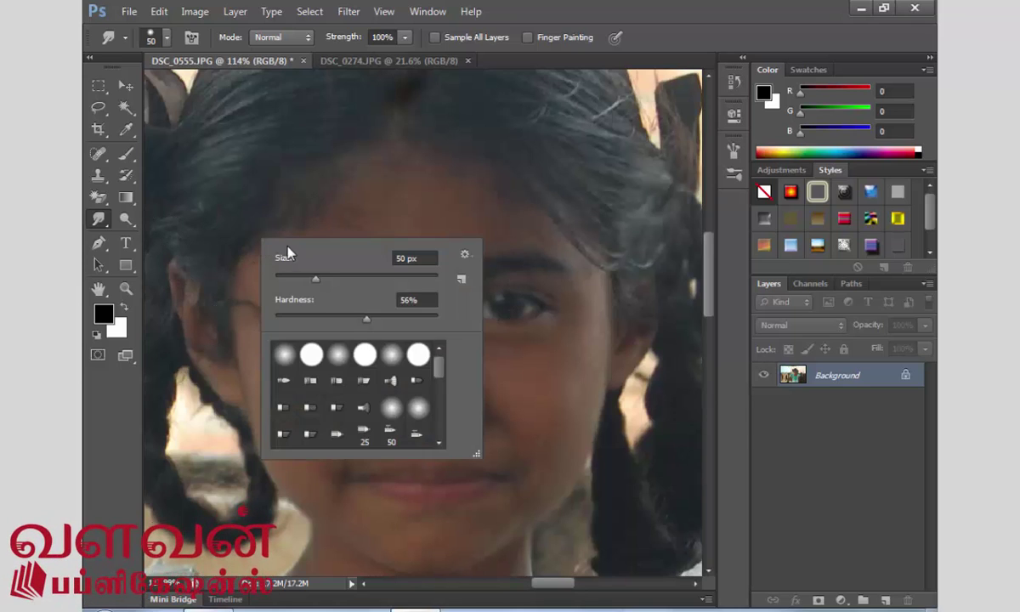
pyautogui.click(100, 198)
pyautogui.rightClick(103, 201)
pyautogui.click(153, 196)
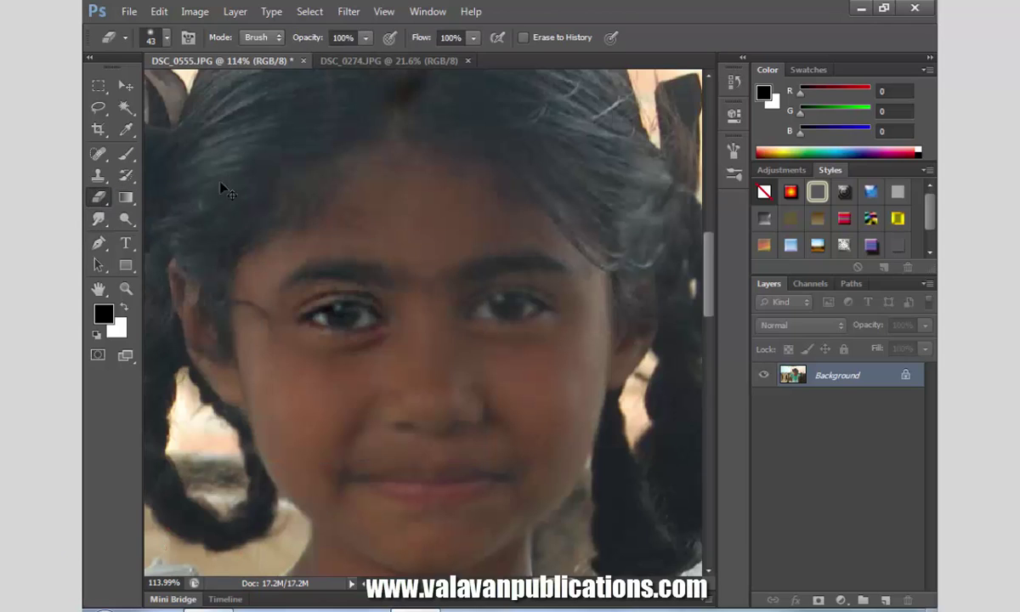
pyautogui.hotkey('ctrl', 'Tab')
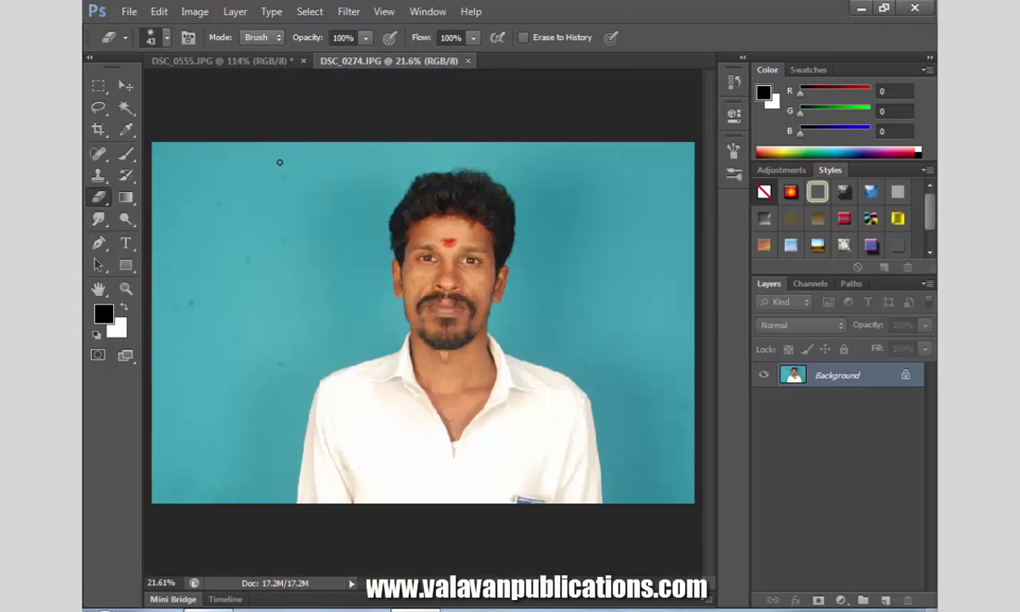
pyautogui.click(167, 39)
pyautogui.click(397, 177)
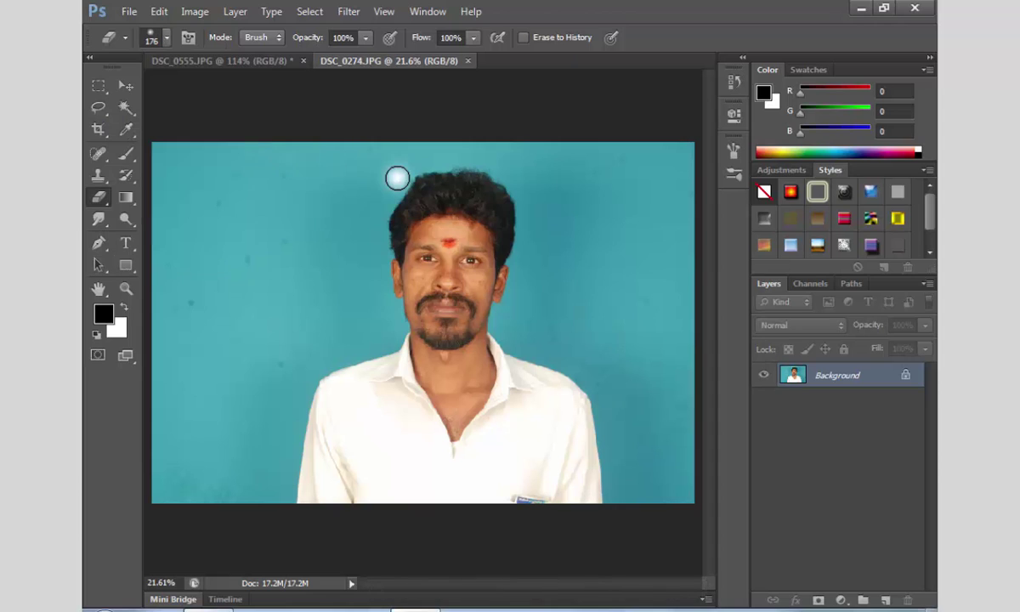
pyautogui.moveTo(227, 198)
pyautogui.mouseDown()
pyautogui.moveTo(197, 156)
pyautogui.moveTo(166, 157)
pyautogui.moveTo(150, 175)
pyautogui.moveTo(146, 240)
pyautogui.moveTo(222, 149)
pyautogui.moveTo(171, 195)
pyautogui.moveTo(249, 145)
pyautogui.mouseUp()
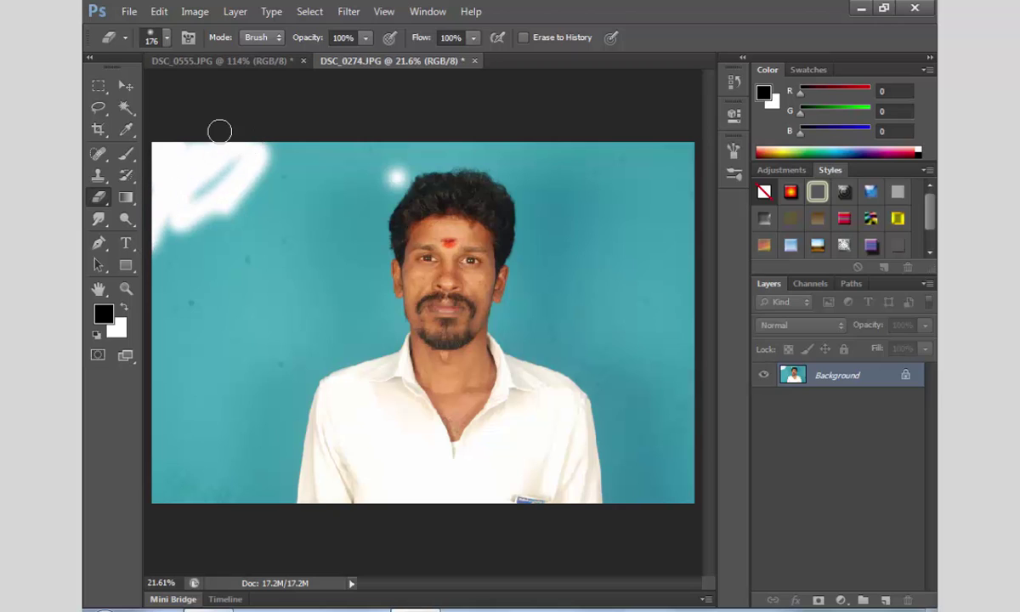
# Enlarge the eraser brush to 484 px and erase a wide soft band down the left side
pyautogui.click(161, 36)
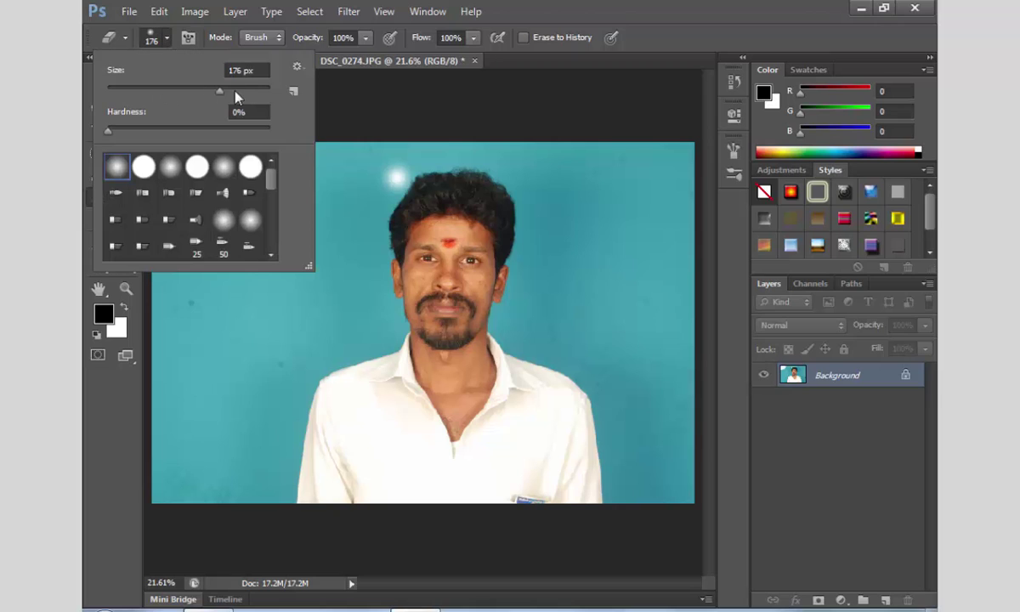
pyautogui.moveTo(227, 91); pyautogui.dragTo(245, 91)
pyautogui.click(353, 216)
pyautogui.click(350, 217)
pyautogui.moveTo(209, 253)
pyautogui.mouseDown()
pyautogui.moveTo(209, 159)
pyautogui.moveTo(175, 323)
pyautogui.moveTo(209, 343)
pyautogui.moveTo(167, 457)
pyautogui.moveTo(232, 499)
pyautogui.moveTo(316, 167)
pyautogui.mouseUp()
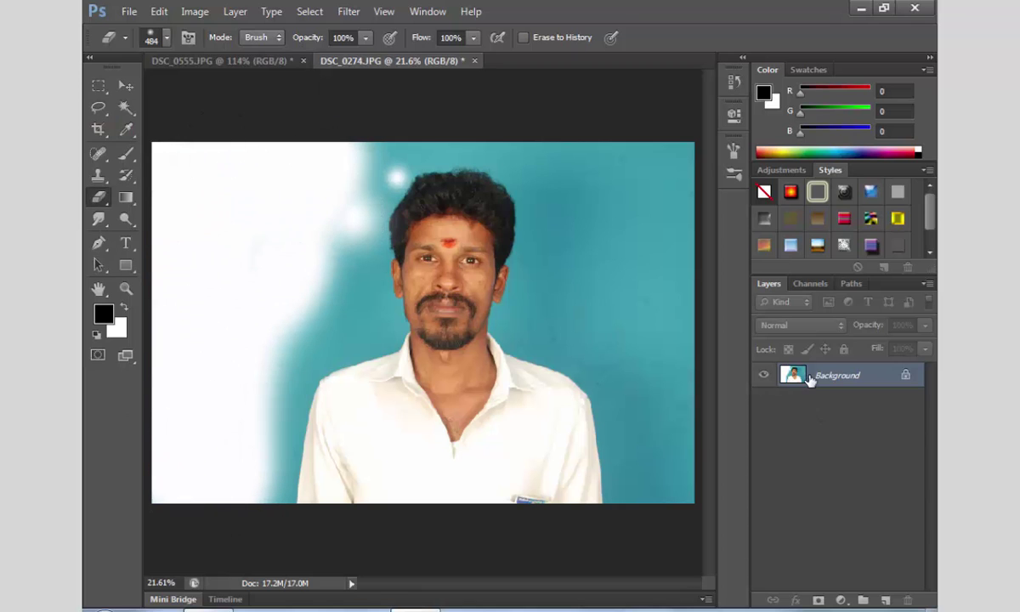
pyautogui.click(100, 197)
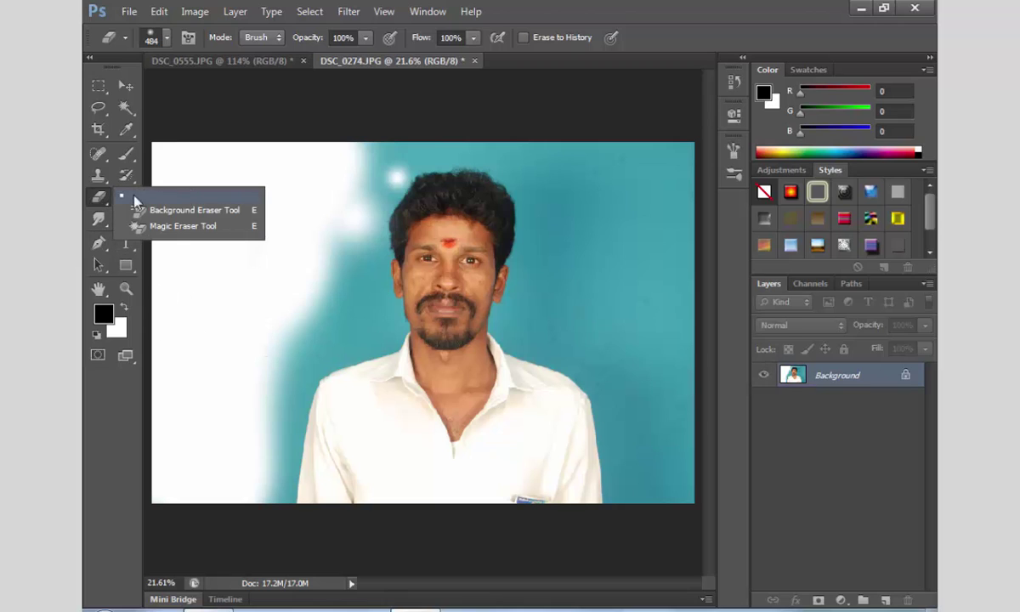
# Erase two round patches of the right background to transparency with the Background Eraser Tool
pyautogui.click(178, 213)
pyautogui.click(668, 169)
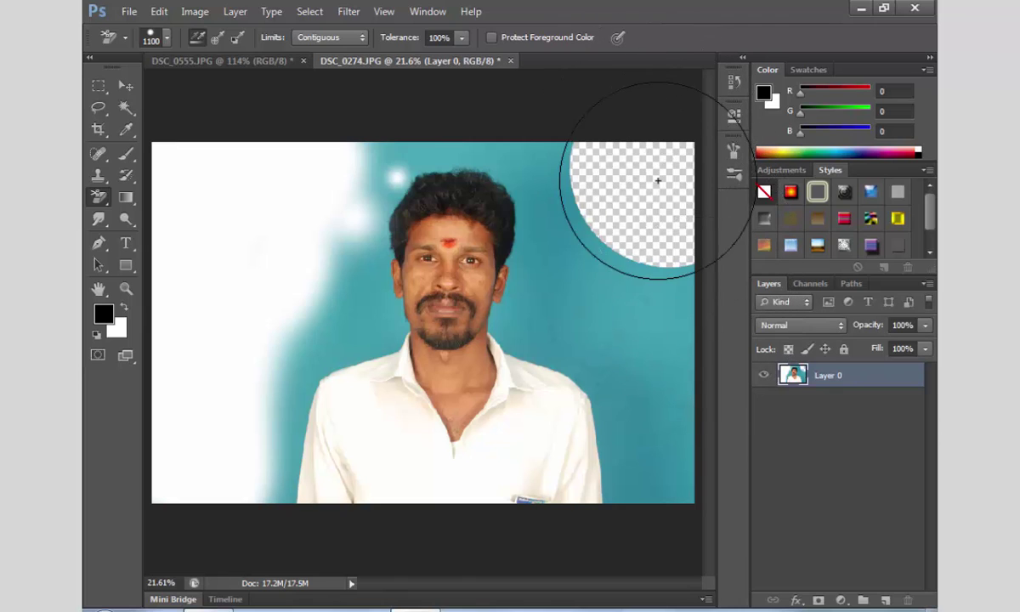
pyautogui.click(677, 294)
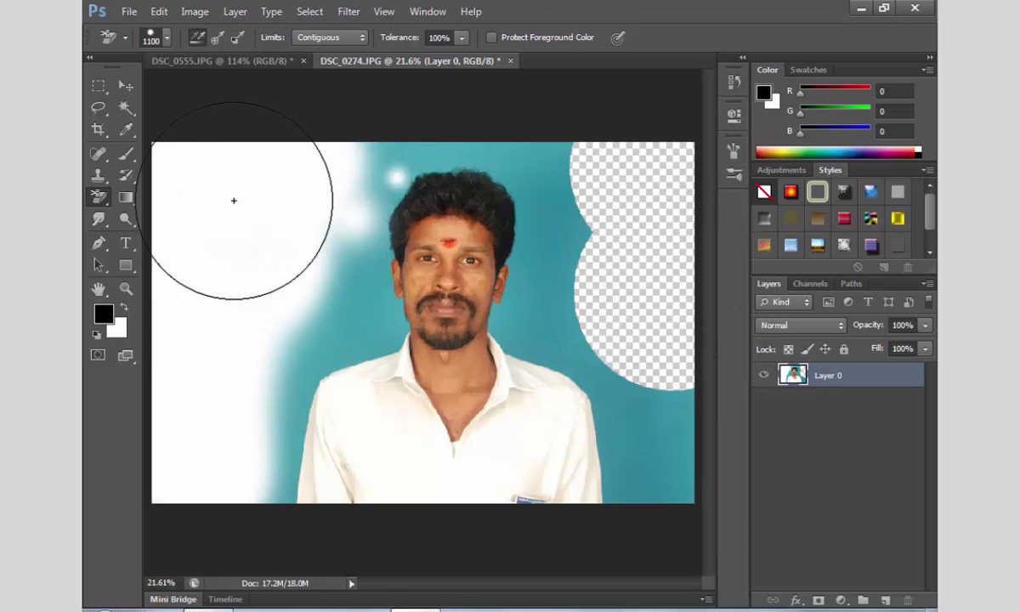
pyautogui.rightClick(95, 199)
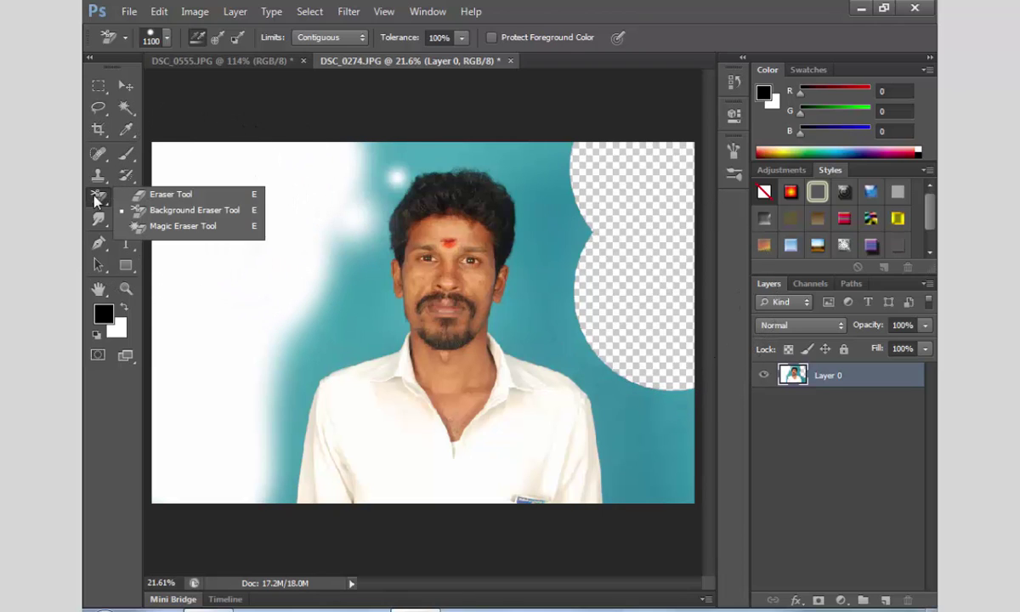
pyautogui.click(183, 226)
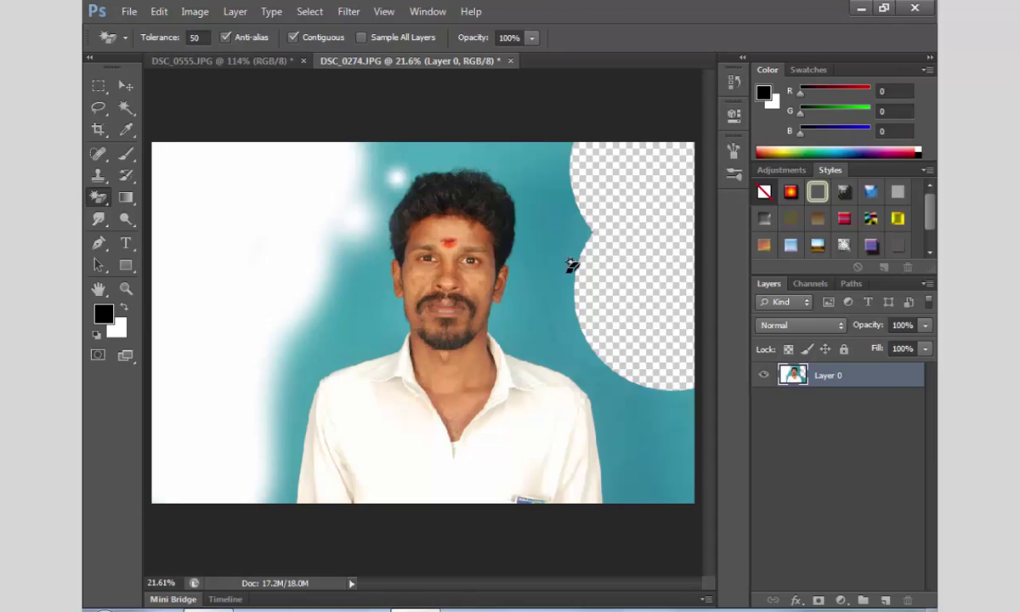
# Select the teal background with the Magic Wand, then deselect it
pyautogui.click(126, 108)
pyautogui.click(557, 205)
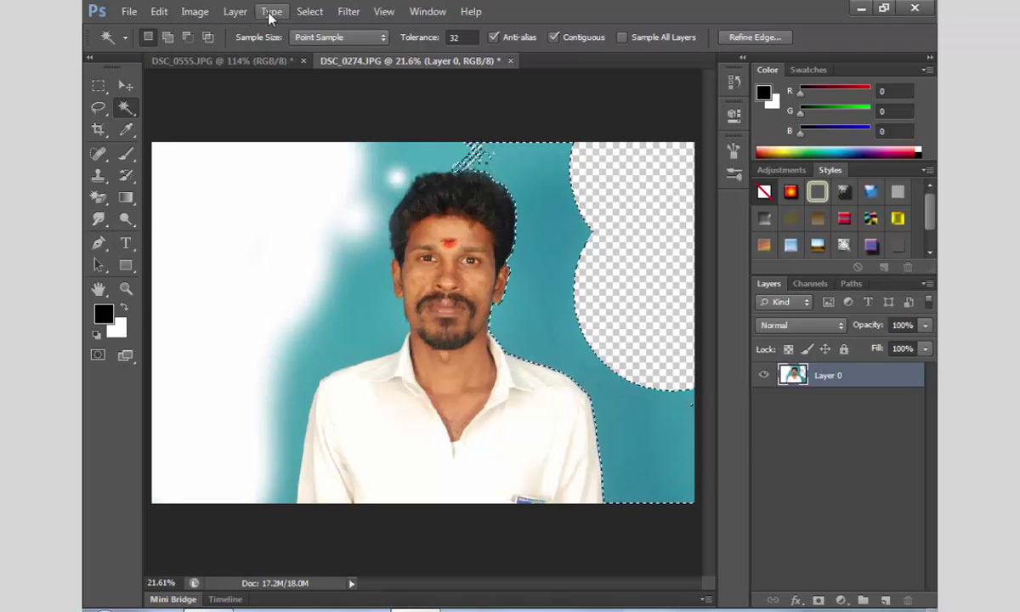
pyautogui.click(309, 11)
pyautogui.click(327, 45)
# Magic-erase the teal background on the right, left of the face, and beside the hair
pyautogui.click(98, 196)
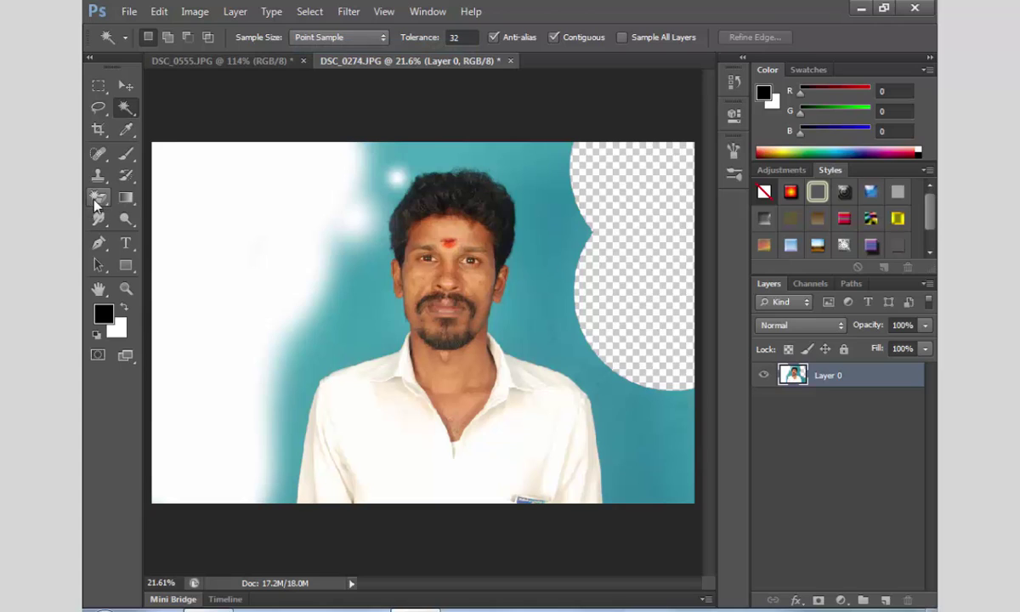
pyautogui.click(551, 289)
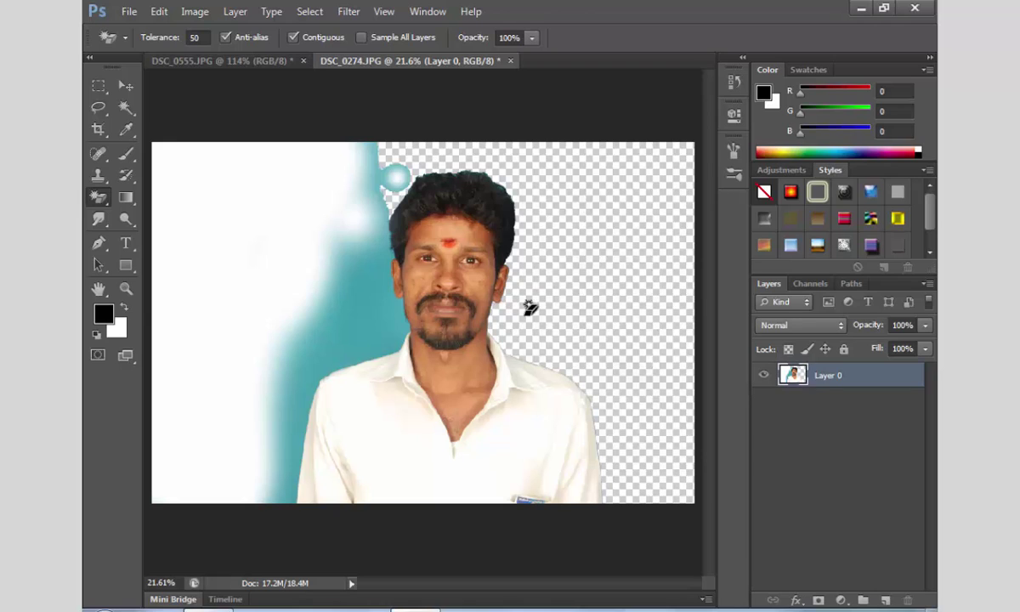
pyautogui.click(386, 331)
pyautogui.click(395, 180)
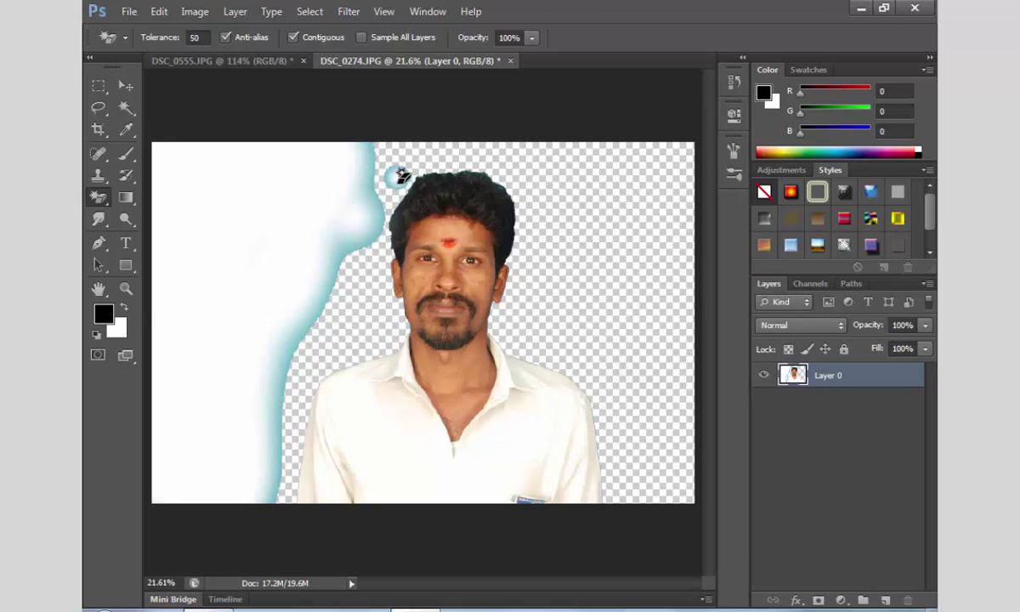
# Revert DSC_0274.JPG to its original, then click the blue background with the Magic Eraser
pyautogui.click(128, 12)
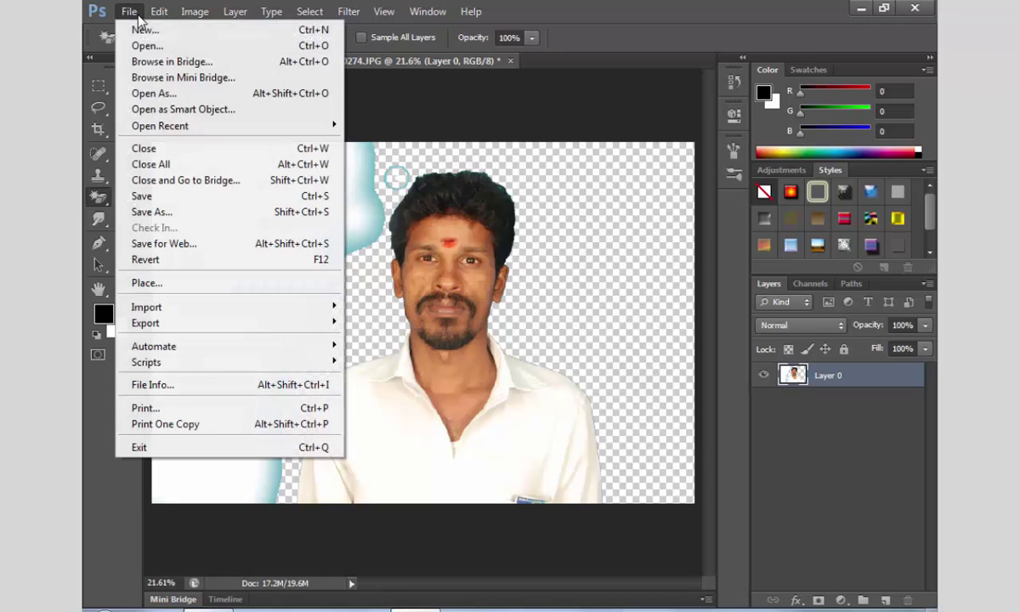
pyautogui.click(176, 267)
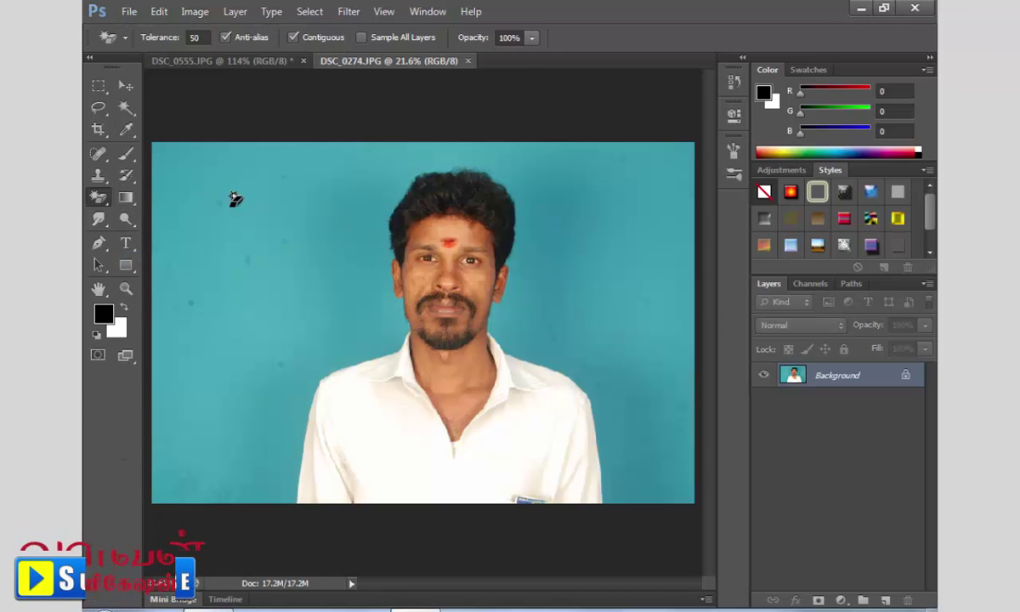
pyautogui.click(237, 200)
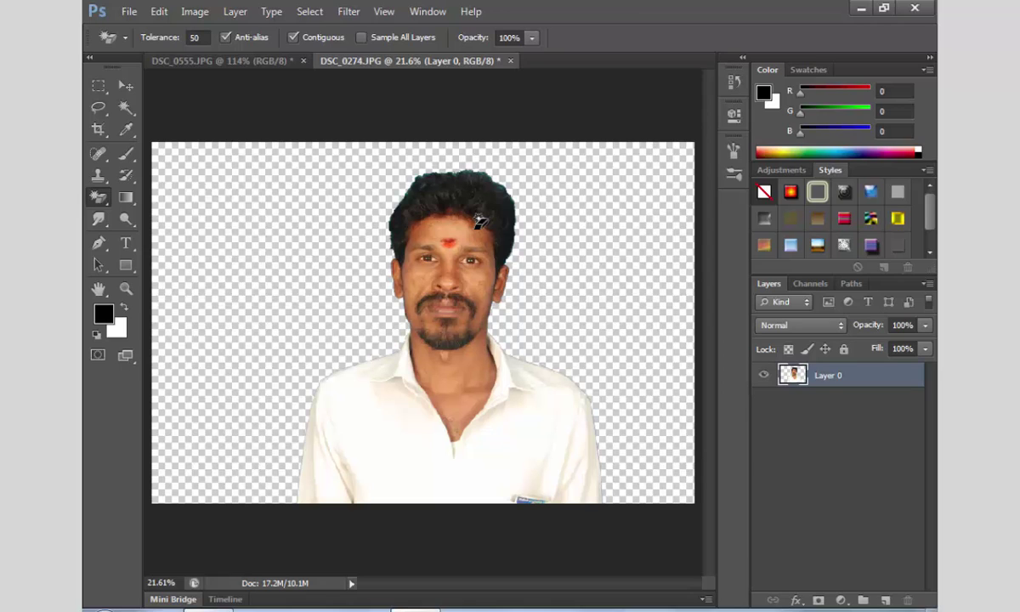
# Select the Smudge Tool from the Blur, Sharpen and Smudge tool group
pyautogui.click(99, 219)
pyautogui.rightClick(101, 222)
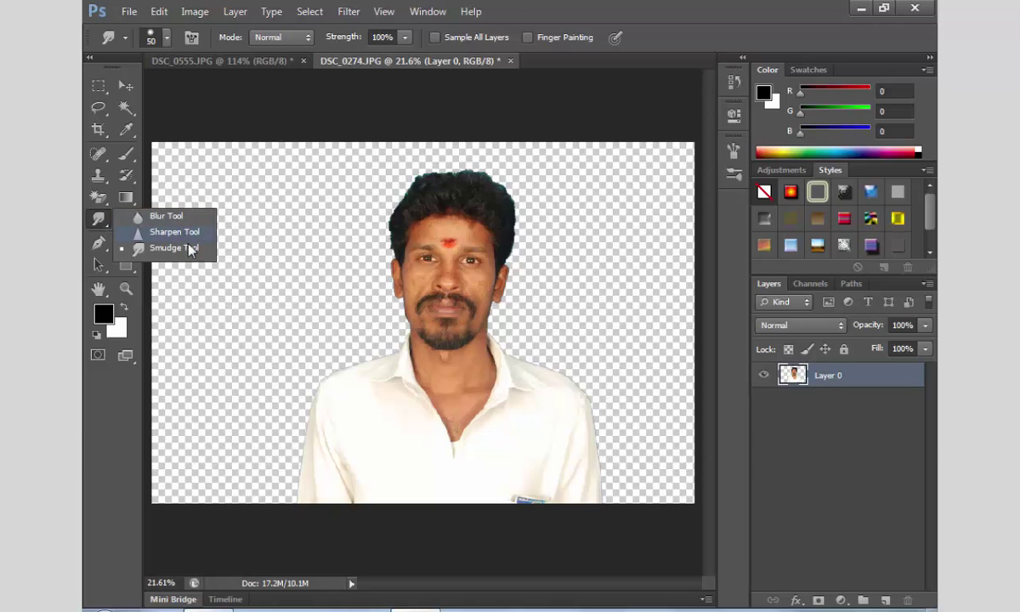
pyautogui.click(175, 247)
# Switch from the Magic Eraser to the standard Eraser Tool in the eraser group
pyautogui.click(100, 198)
pyautogui.rightClick(100, 198)
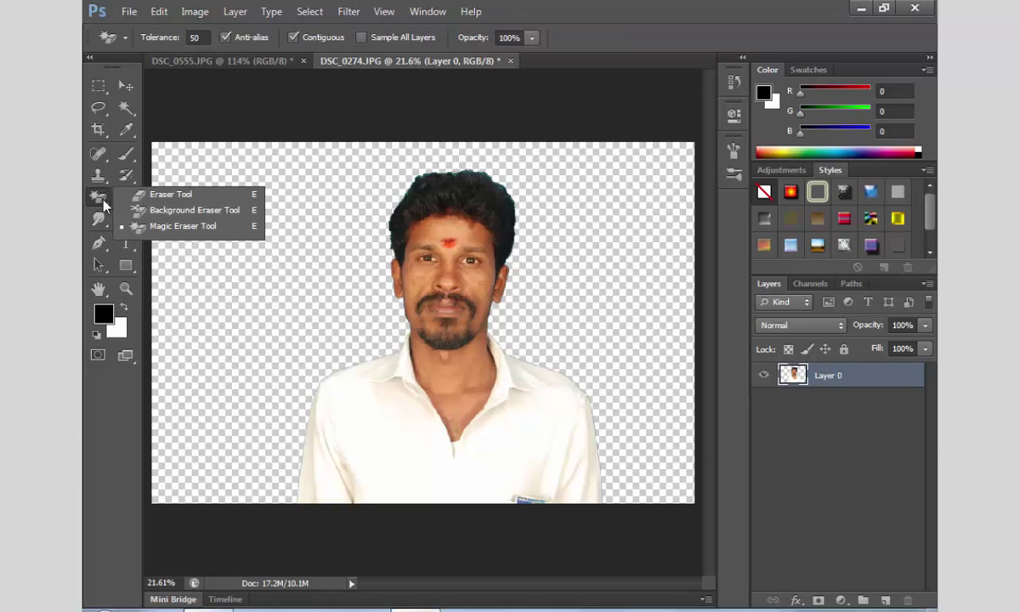
pyautogui.click(152, 198)
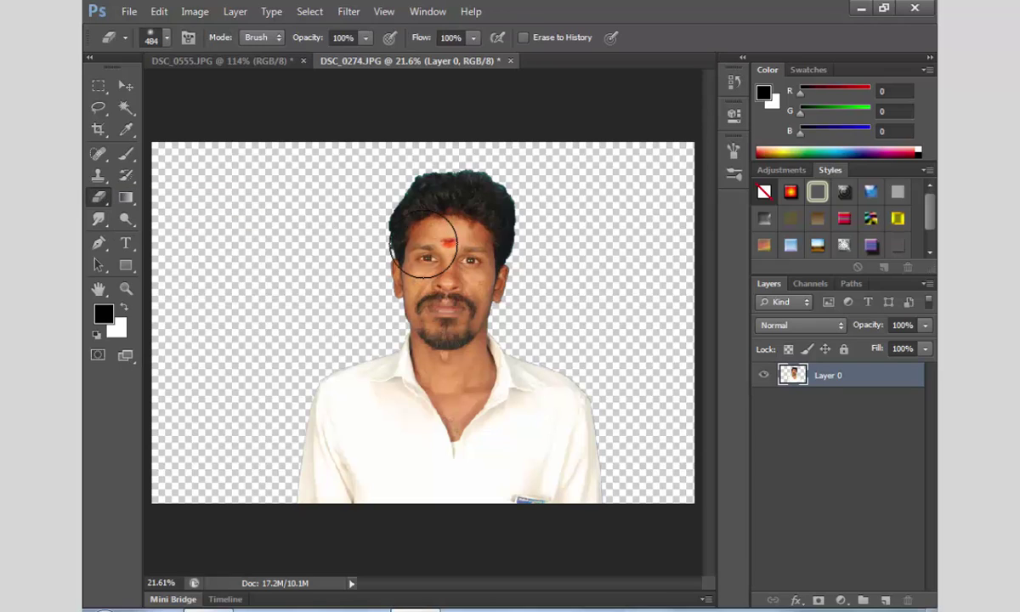